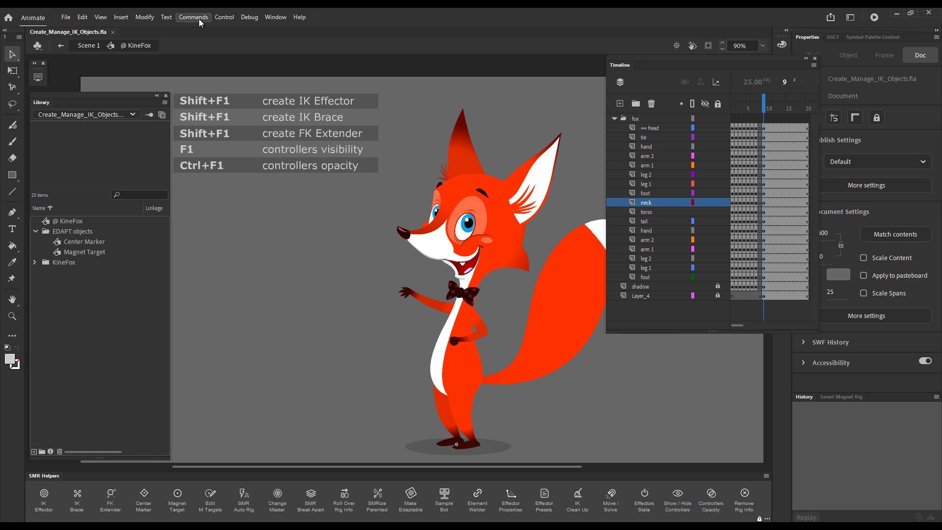
Run the saved IK objects command and select the fox's neck with the bone tool
{"action": "left_click", "coordinate": [194, 18]}
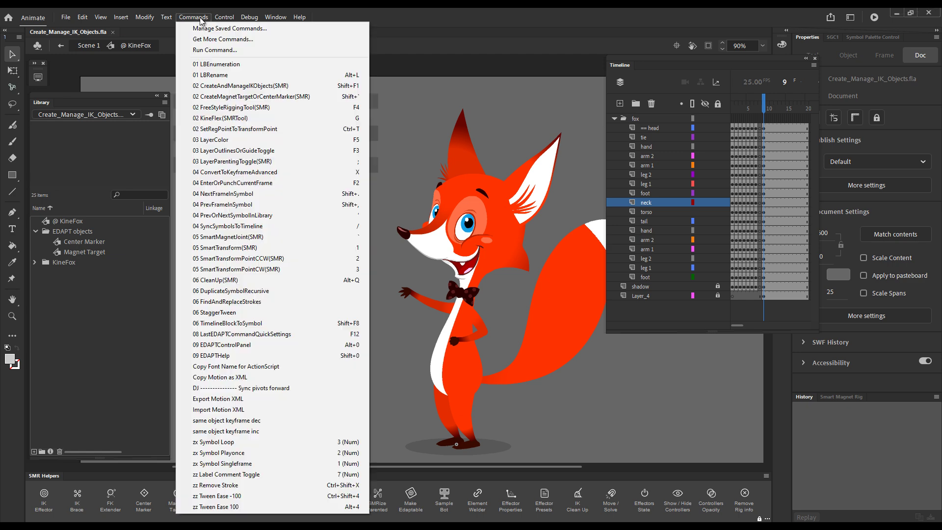
{"action": "left_click", "coordinate": [314, 85]}
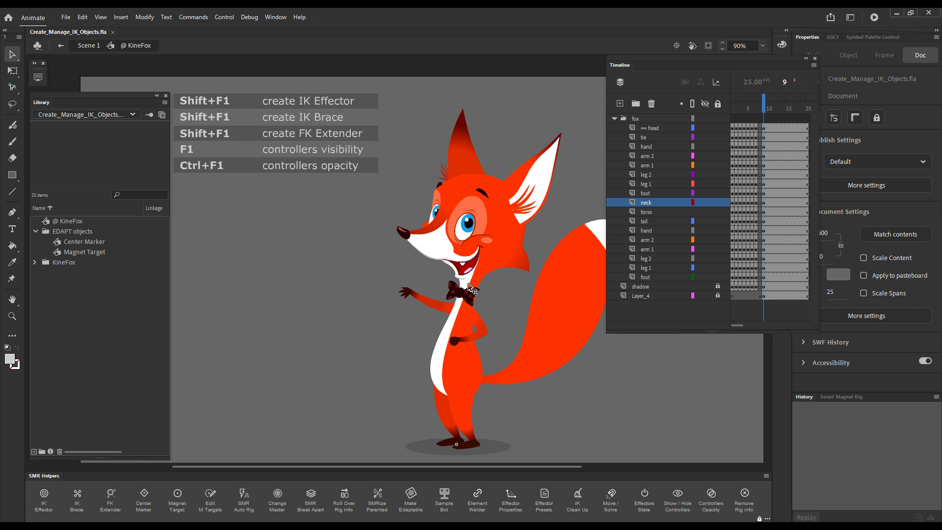
{"action": "key", "text": "shift+F1"}
{"action": "left_click", "coordinate": [476, 289]}
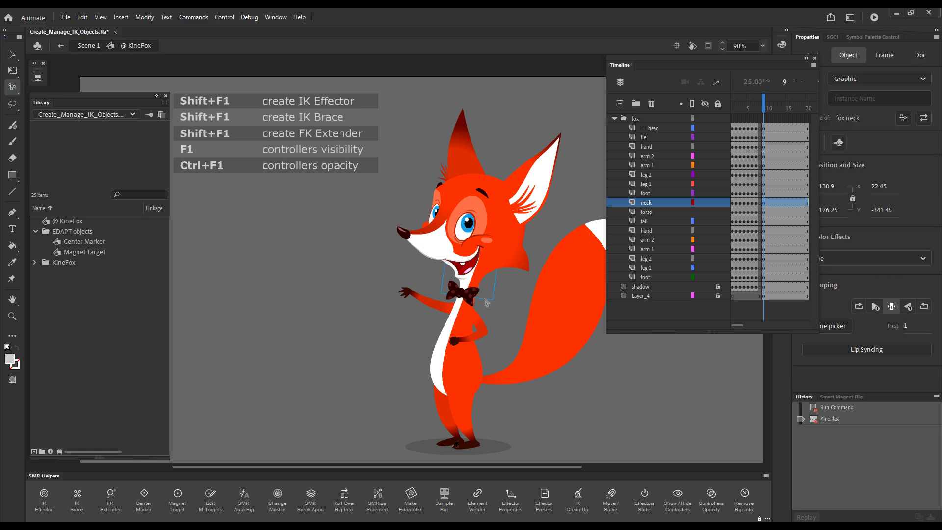
Apply the controller command to the neck, then flex the neck and head to test them
{"action": "key", "text": "F3"}
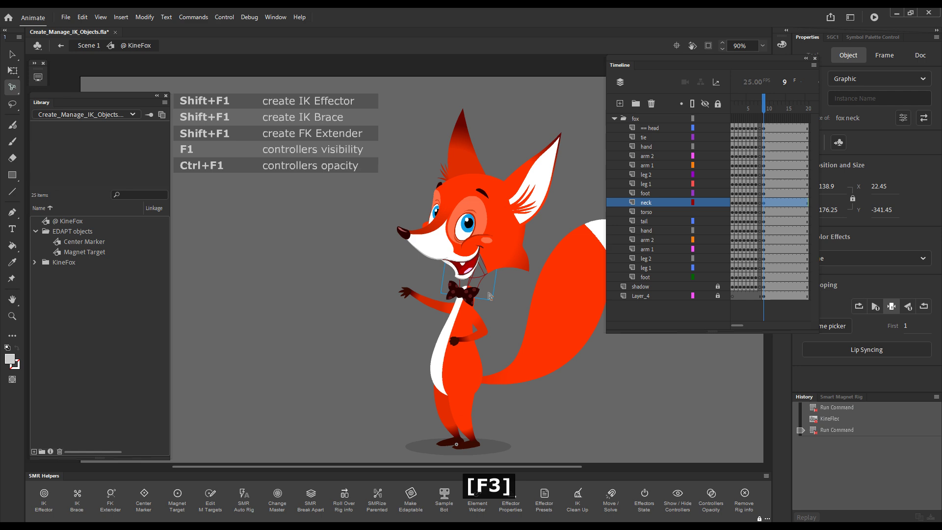
{"action": "key", "text": "F3"}
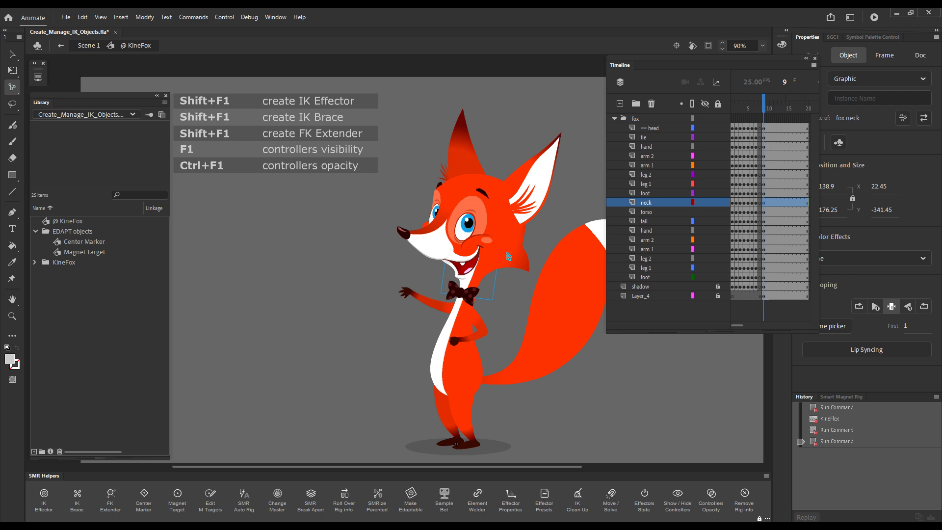
{"action": "key", "text": "F4"}
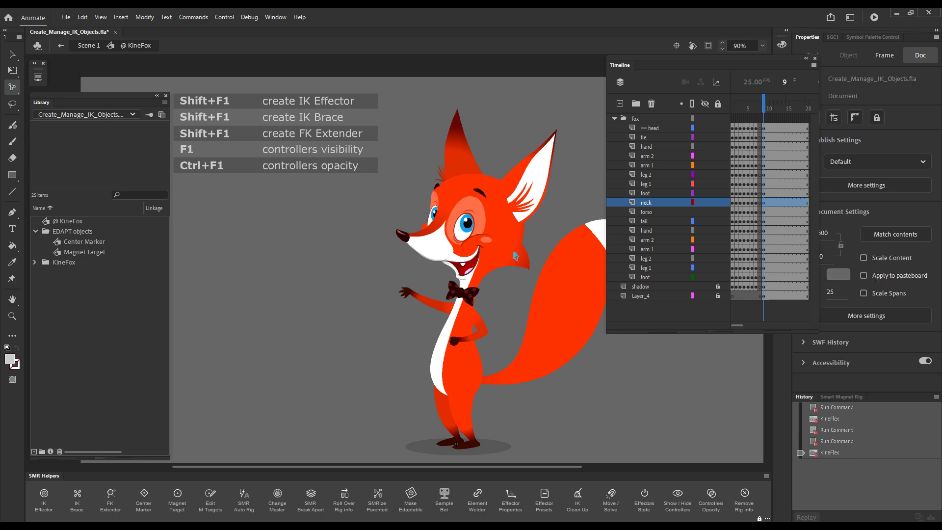
{"action": "left_click", "coordinate": [505, 262]}
{"action": "key", "text": "F4"}
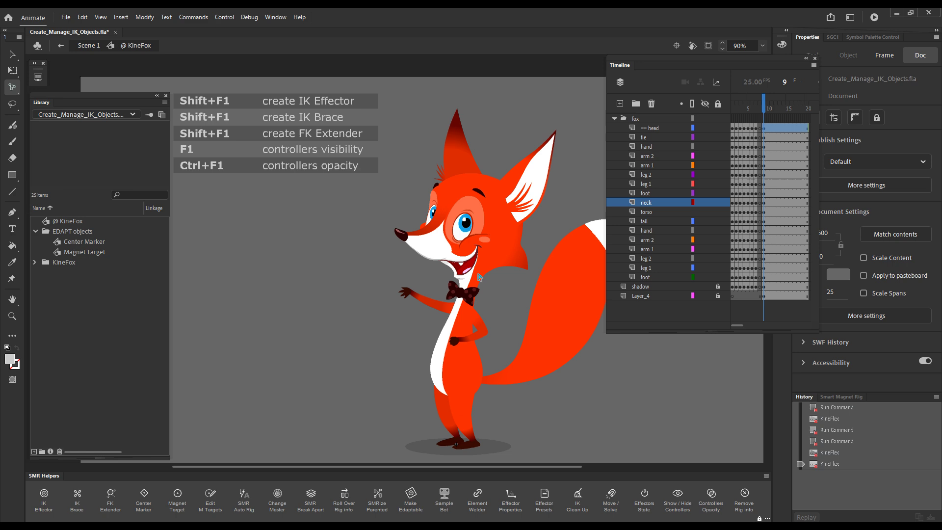
Flex the neck and head once more, then select the fox neck symbol
{"action": "left_click", "coordinate": [511, 263]}
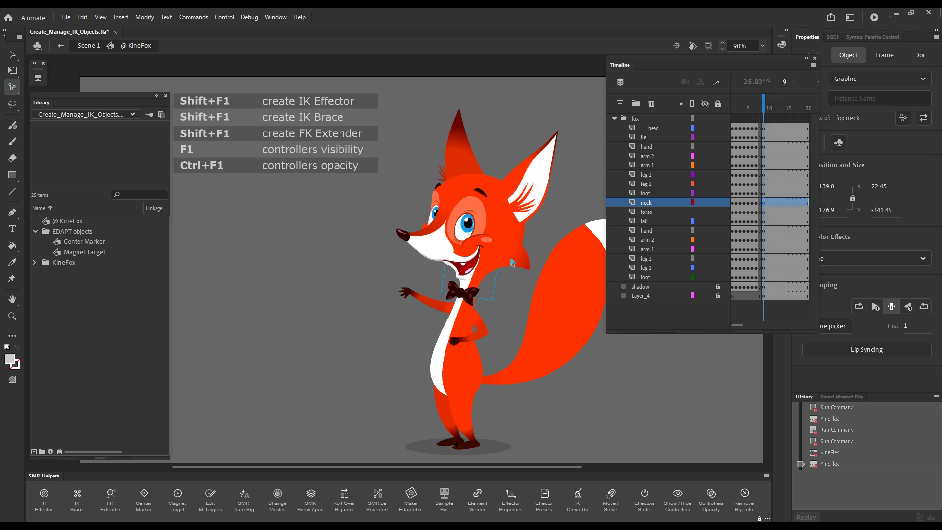
{"action": "key", "text": "F4"}
{"action": "left_click", "coordinate": [476, 284]}
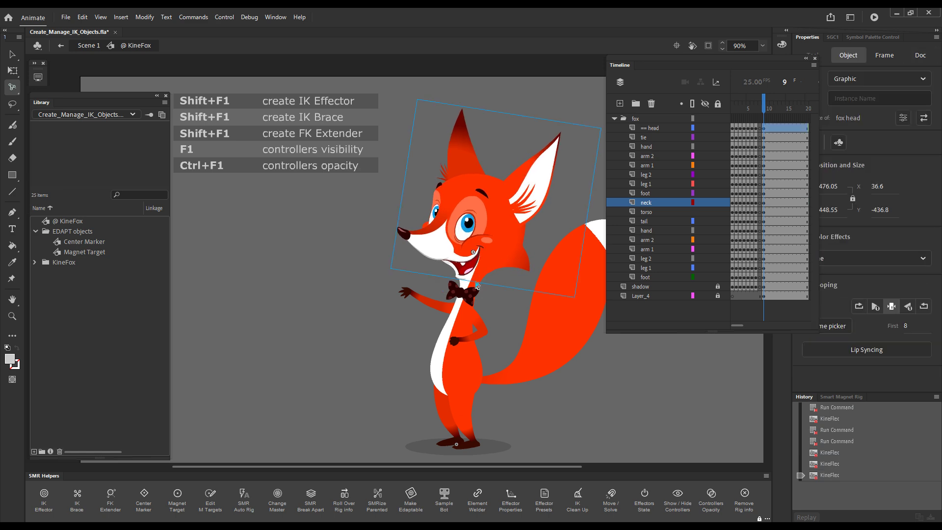
{"action": "key", "text": "F4"}
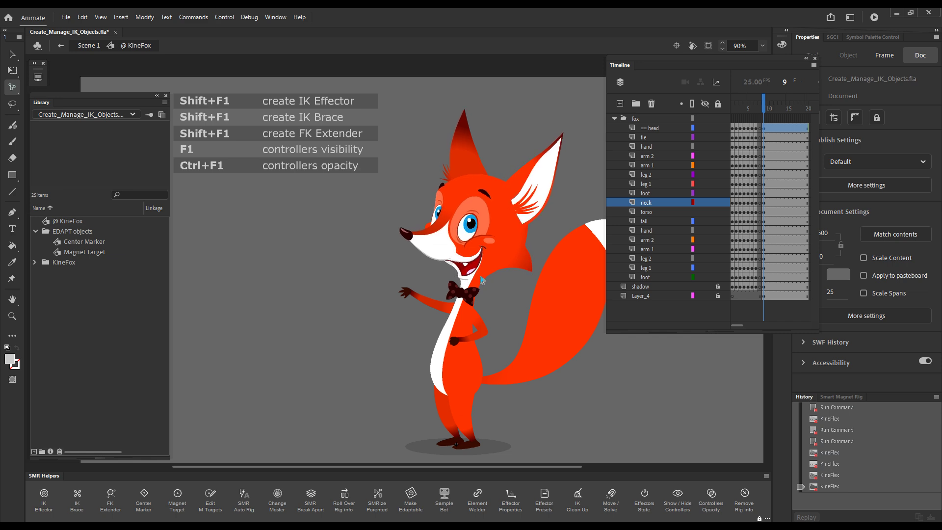
{"action": "key", "text": "alt"}
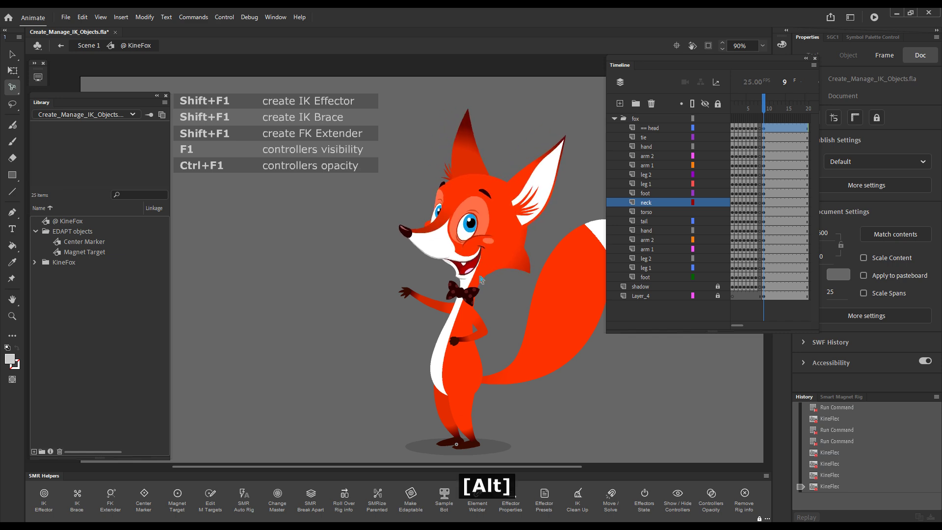
{"action": "left_click", "coordinate": [479, 282]}
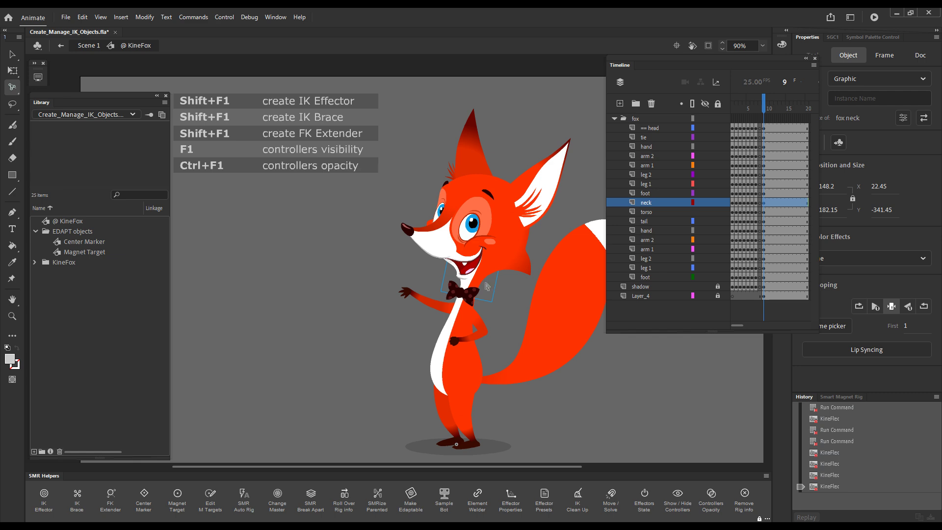
Enter the fox neck symbol and create an FK extender controller on it
{"action": "key", "text": "F2"}
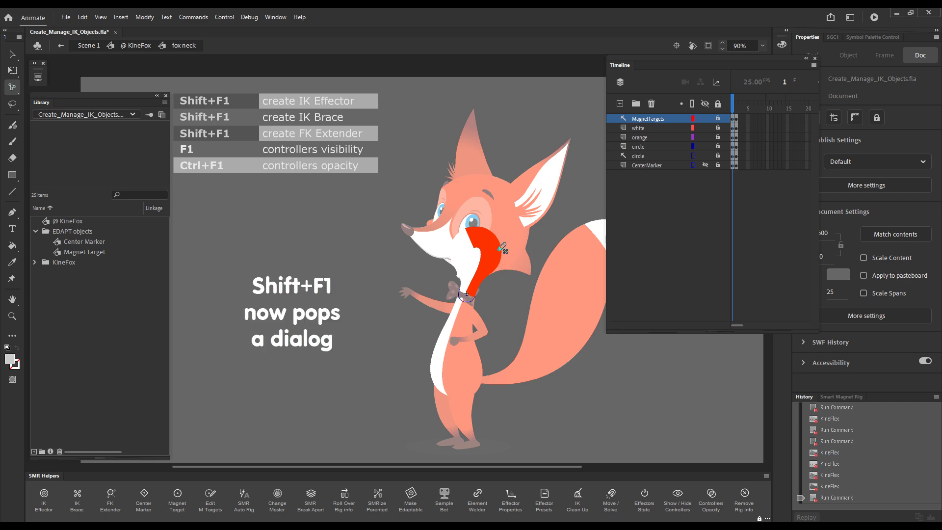
{"action": "key", "text": "ctrl+shift"}
{"action": "key", "text": "ctrl+shift+F1"}
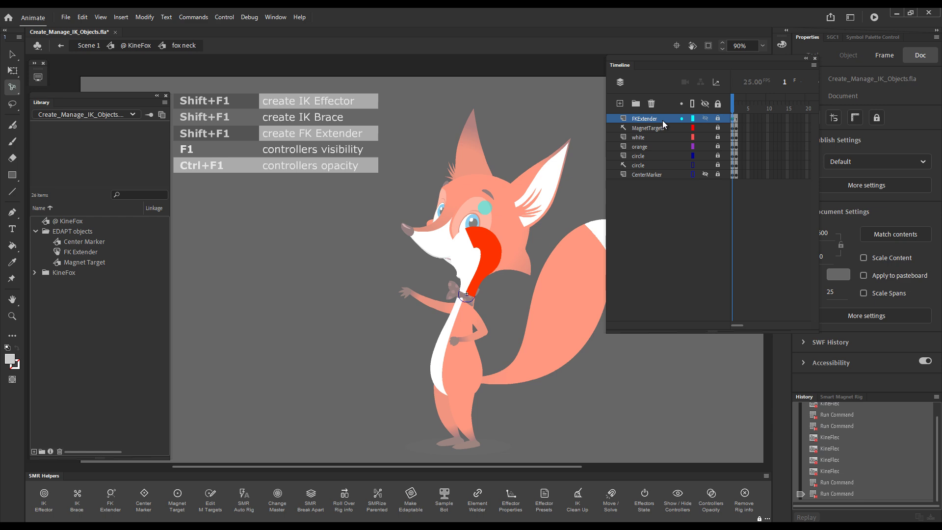
Move the FK extender above the head, relock its layer and return to the main scene
{"action": "left_click", "coordinate": [717, 119]}
{"action": "left_click", "coordinate": [485, 208]}
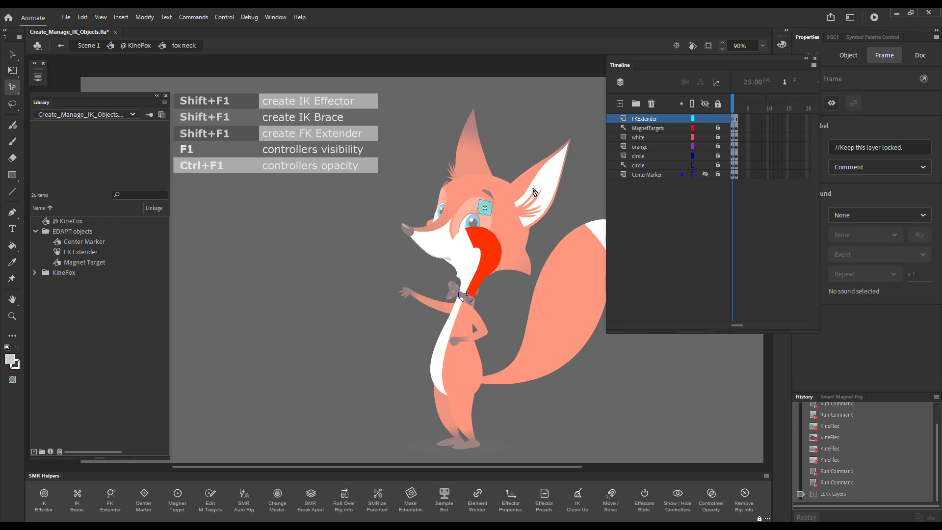
{"action": "key", "text": "v"}
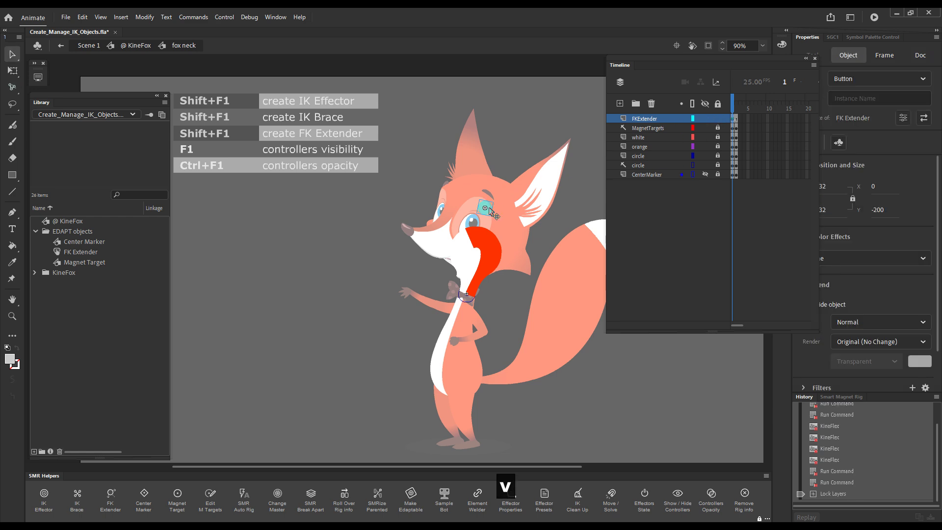
{"action": "left_click_drag", "start_coordinate": [489, 210], "coordinate": [514, 158]}
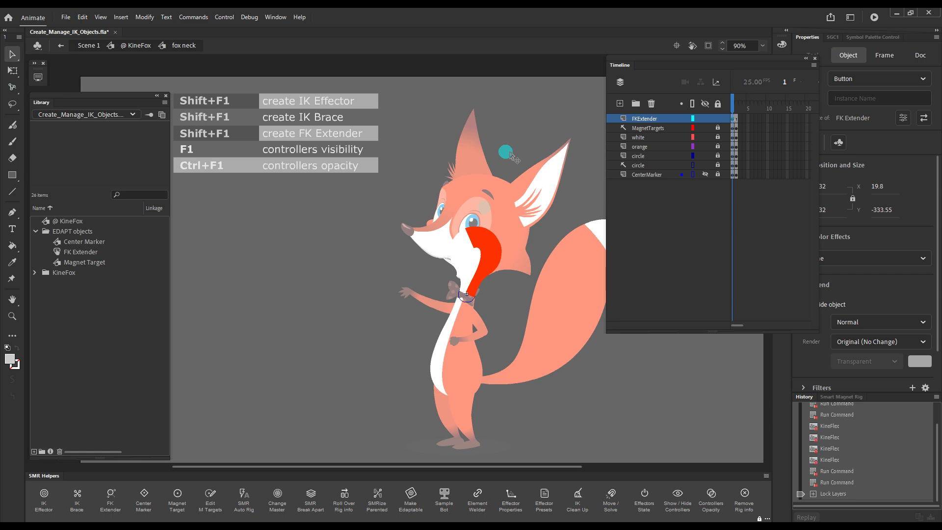
{"action": "left_click_drag", "start_coordinate": [514, 157], "coordinate": [514, 158]}
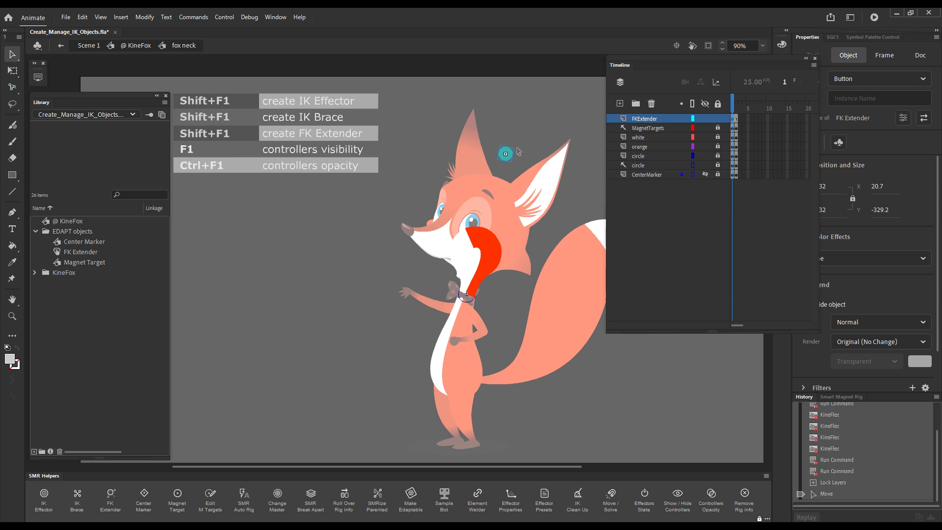
{"action": "left_click", "coordinate": [718, 119]}
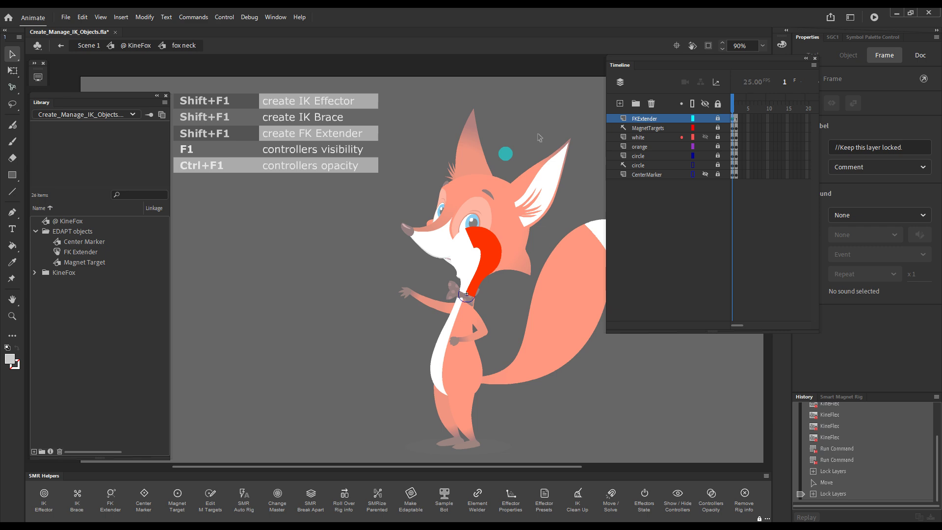
{"action": "left_click", "coordinate": [538, 138]}
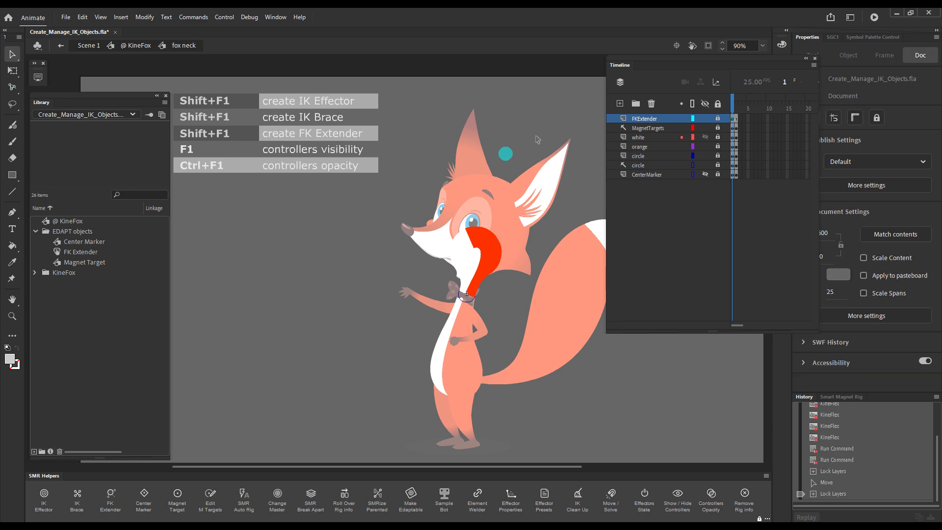
{"action": "double_click", "coordinate": [539, 144]}
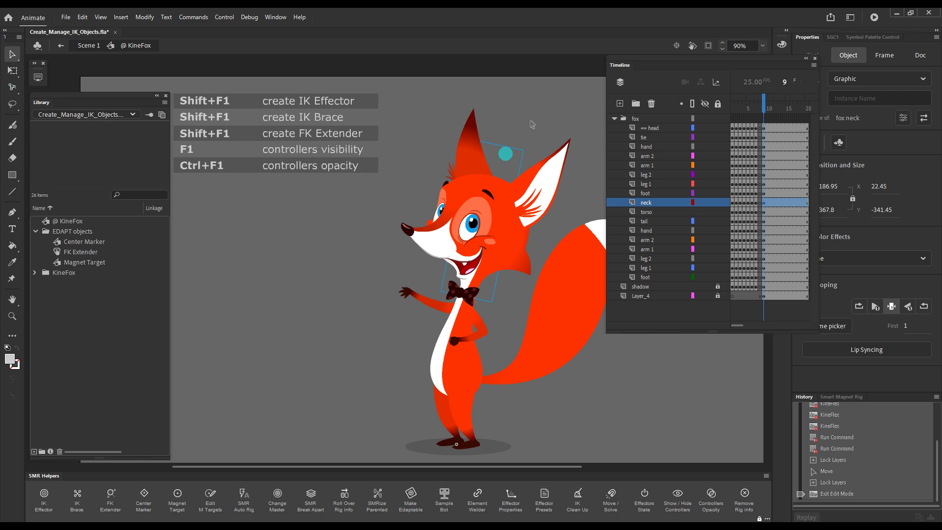
Drag the FK extender controller to tilt the fox's head to the left
{"action": "left_click", "coordinate": [534, 124]}
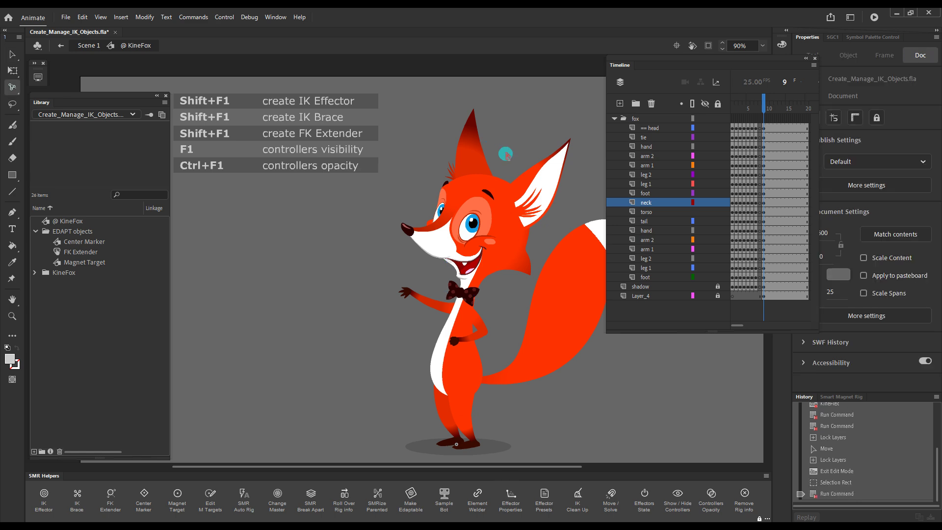
{"action": "mouse_move", "coordinate": [506, 155]}
{"action": "left_mouse_down"}
{"action": "mouse_move", "coordinate": [517, 163]}
{"action": "mouse_move", "coordinate": [484, 148]}
{"action": "mouse_move", "coordinate": [528, 167]}
{"action": "mouse_move", "coordinate": [501, 152]}
{"action": "mouse_move", "coordinate": [514, 156]}
{"action": "left_mouse_up"}
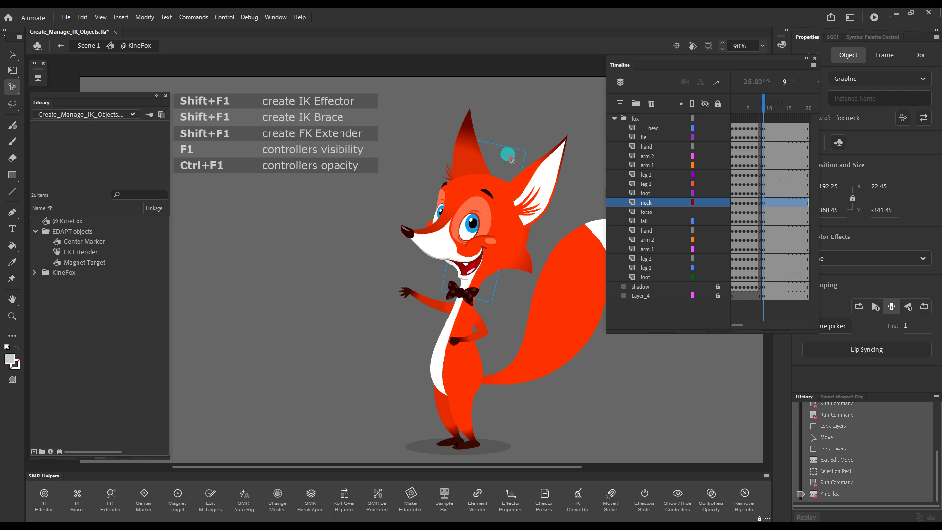
{"action": "left_click_drag", "start_coordinate": [511, 158], "coordinate": [541, 143]}
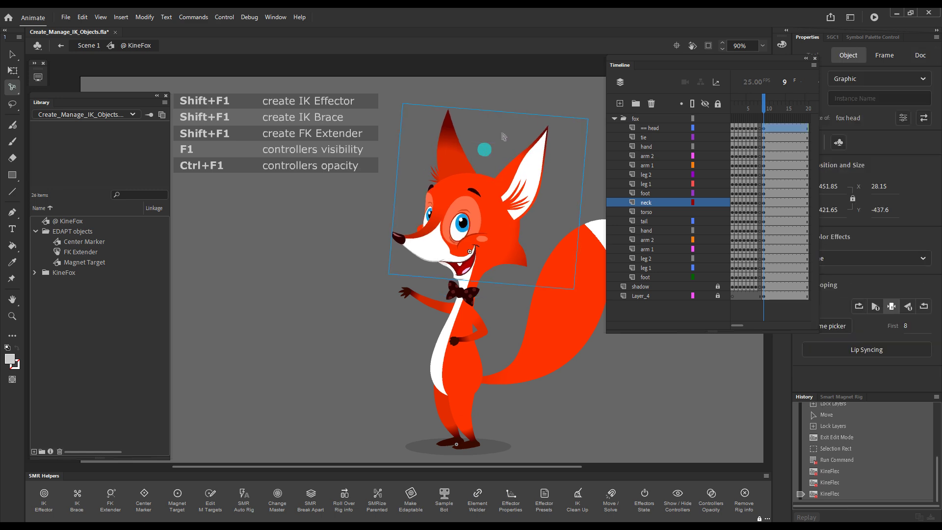
{"action": "left_click", "coordinate": [486, 150]}
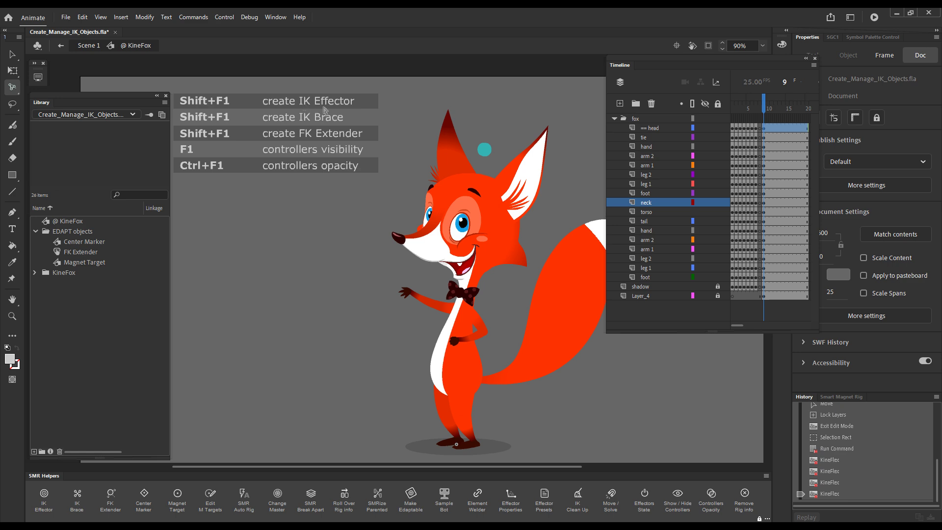
Create an IK effector from SMR Helpers and nudge it just left of the raised paw
{"action": "key", "text": "shift+F1"}
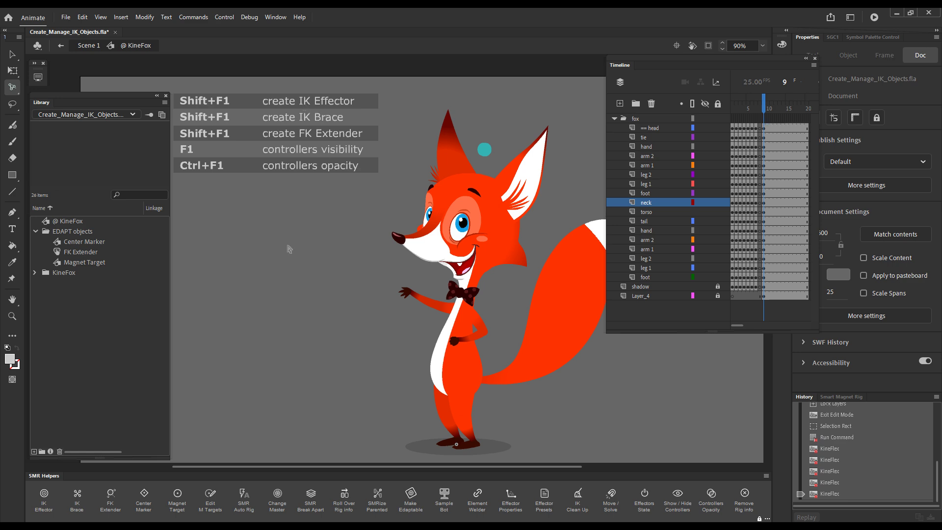
{"action": "key", "text": "v"}
{"action": "left_click_drag", "start_coordinate": [286, 263], "coordinate": [286, 330]}
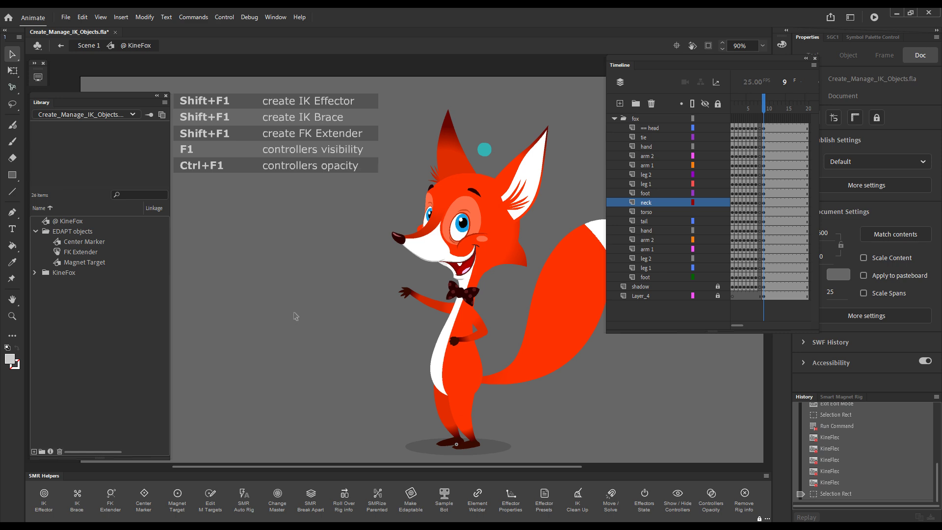
{"action": "left_click", "coordinate": [53, 496]}
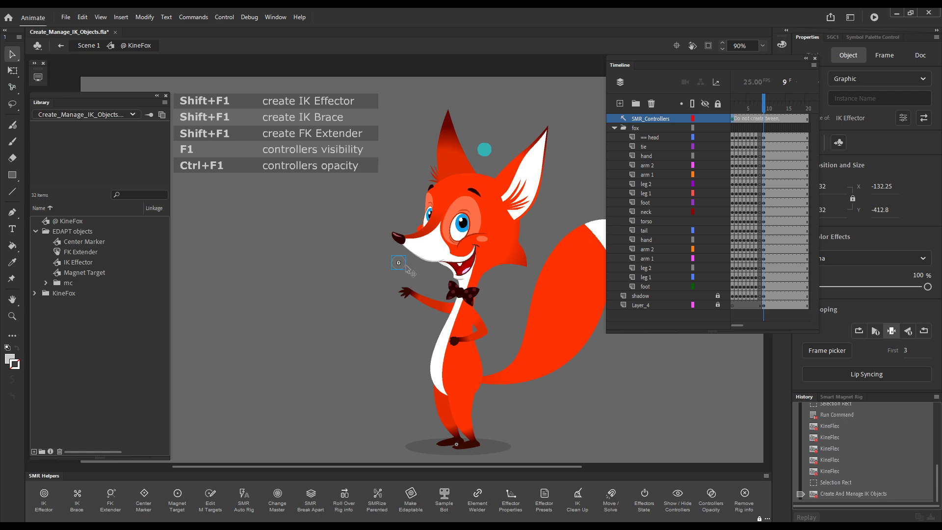
{"action": "left_click_drag", "start_coordinate": [326, 264], "coordinate": [318, 266]}
{"action": "left_click", "coordinate": [341, 254]}
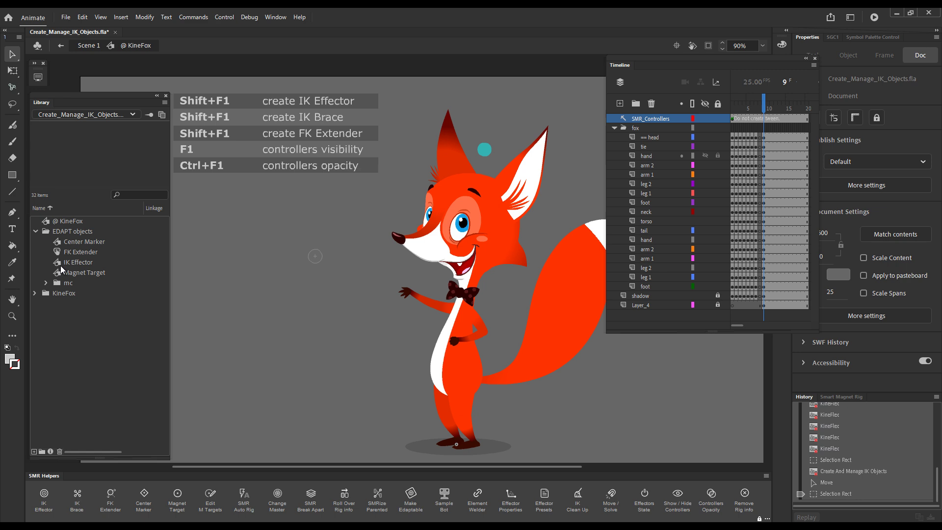
Preview the IK Effector library item and collapse the EDAPT objects folder
{"action": "left_click", "coordinate": [84, 263]}
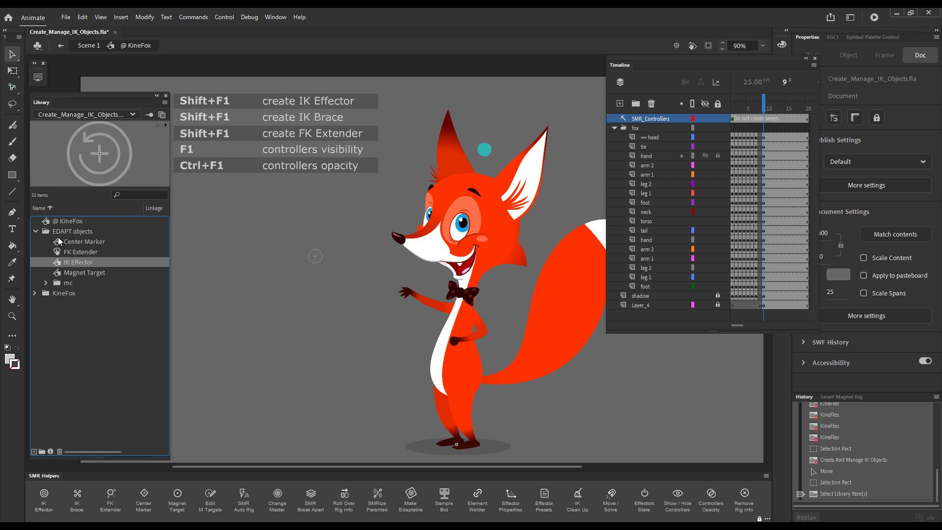
{"action": "left_click", "coordinate": [36, 231]}
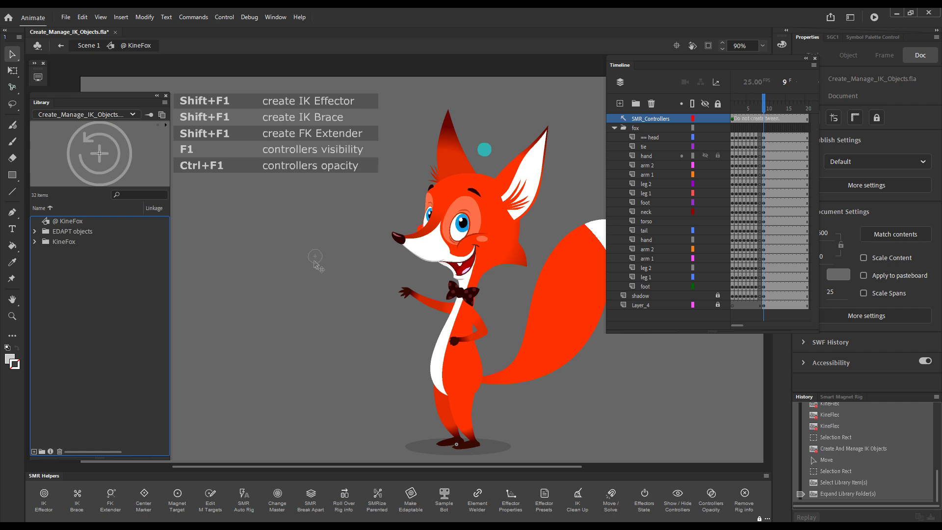
Place a new IK effector on stage and attach it to the fox's raised hand
{"action": "key", "text": "m"}
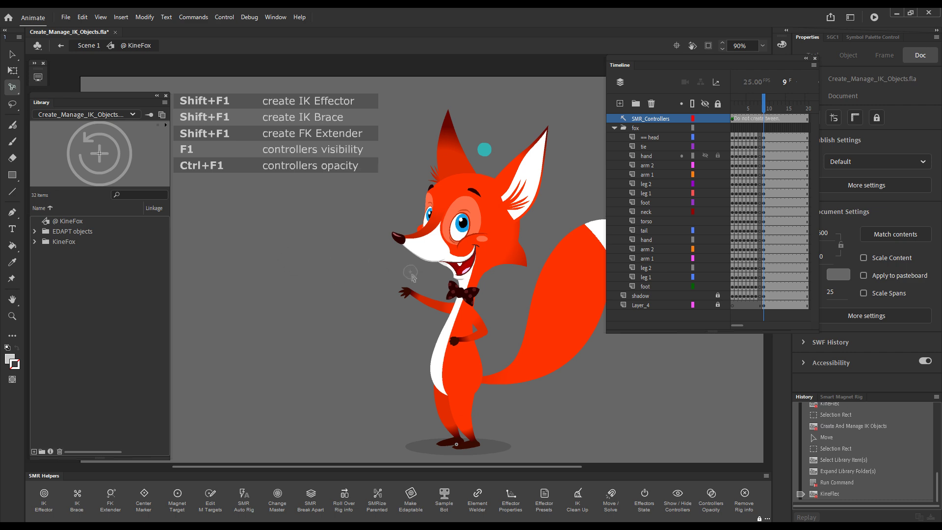
{"action": "left_click", "coordinate": [362, 278]}
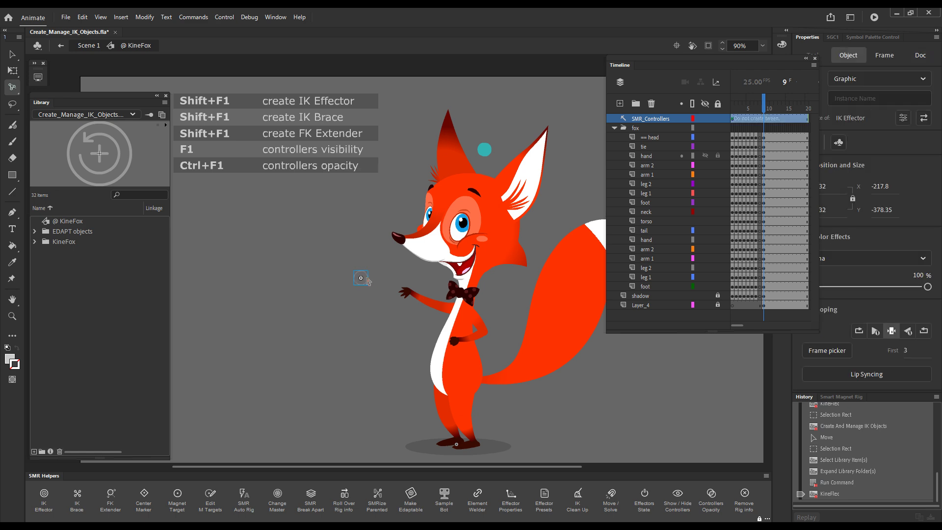
{"action": "left_click_drag", "start_coordinate": [361, 278], "coordinate": [417, 298]}
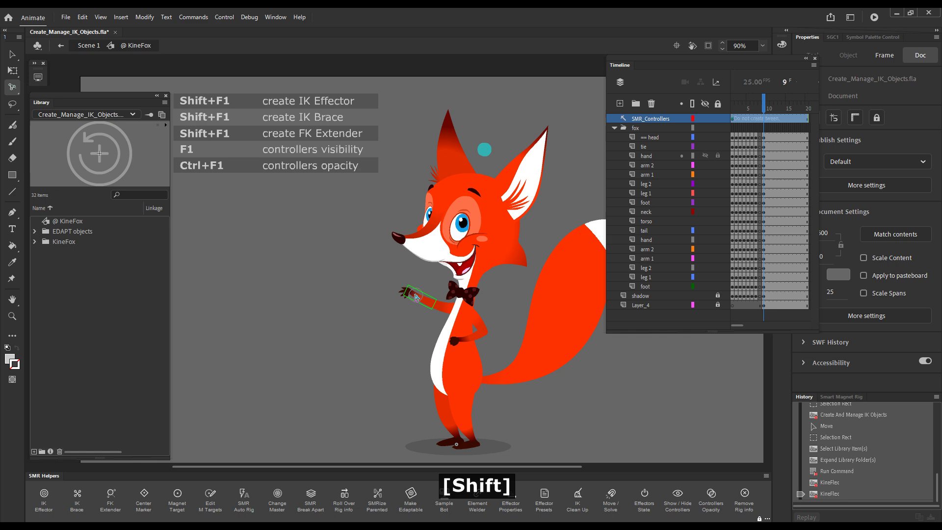
{"action": "left_click_drag", "start_coordinate": [416, 298], "coordinate": [416, 298]}
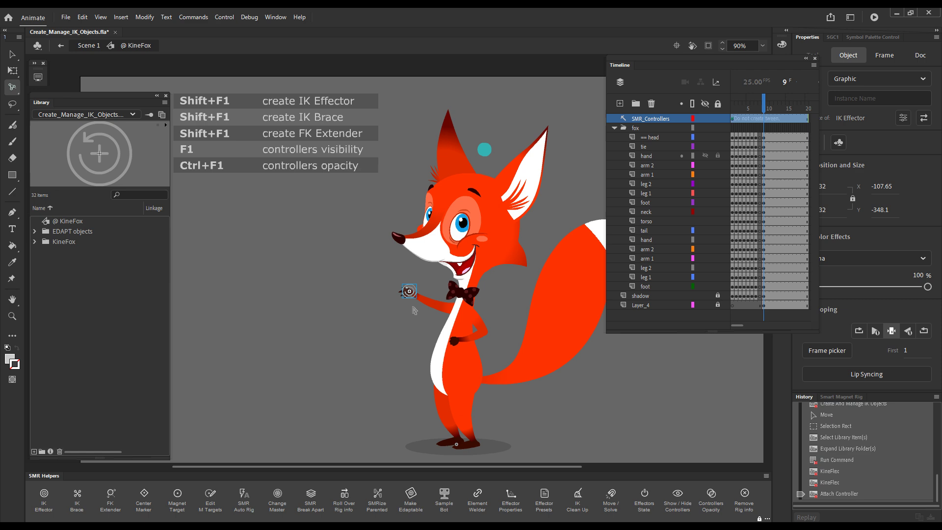
Detach the effector from the raised hand and reattach it to the hand on the hip
{"action": "key", "text": "h"}
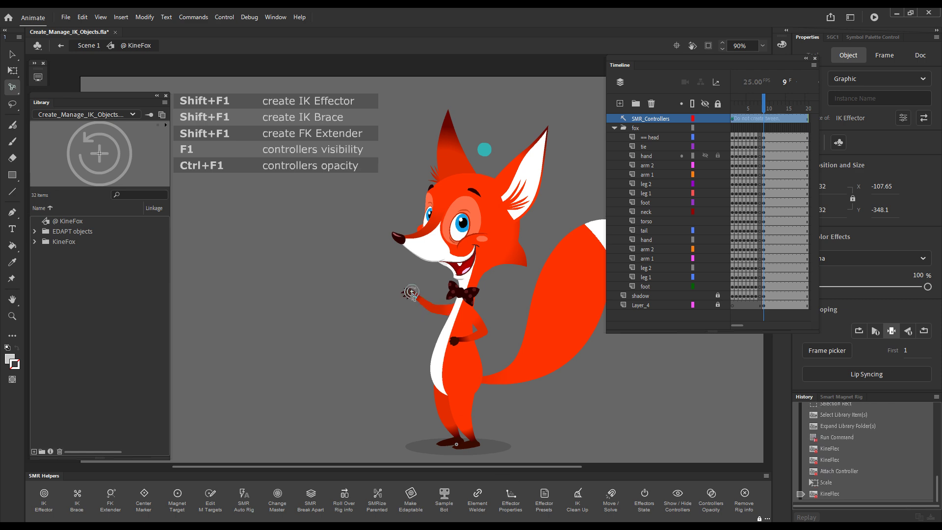
{"action": "left_click", "coordinate": [414, 313]}
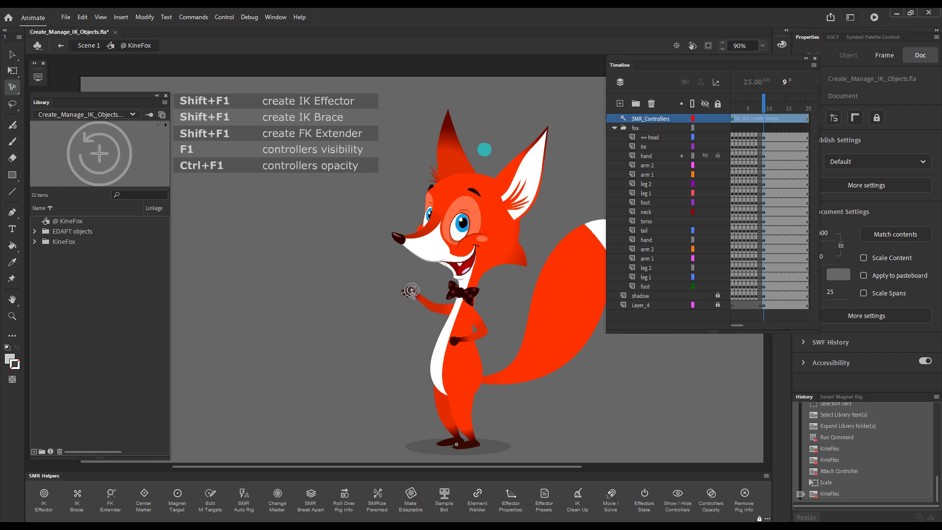
{"action": "left_click", "coordinate": [413, 290]}
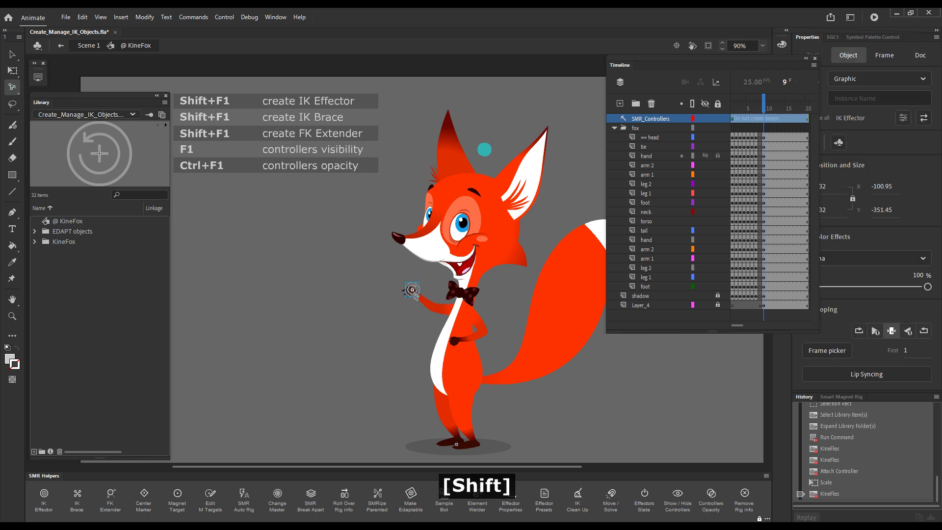
{"action": "left_click", "coordinate": [343, 301]}
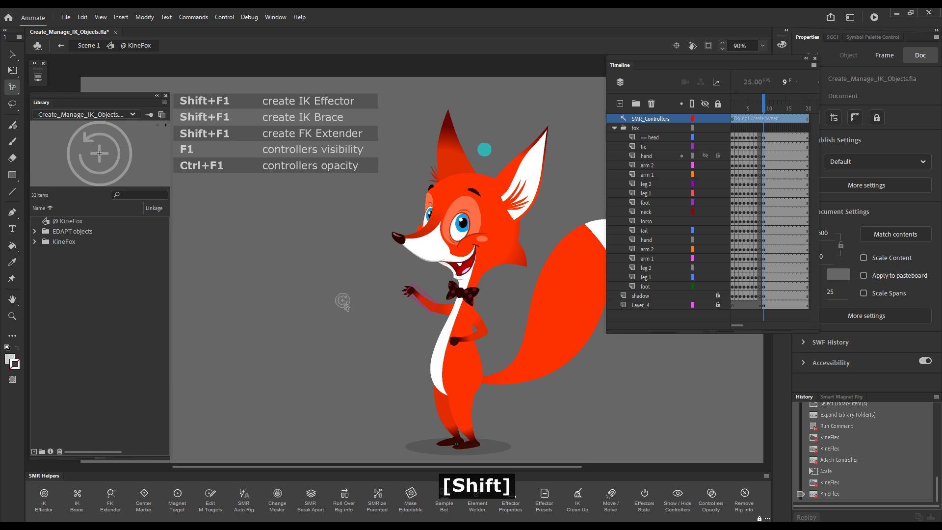
{"action": "left_click", "coordinate": [343, 301], "text": "shift"}
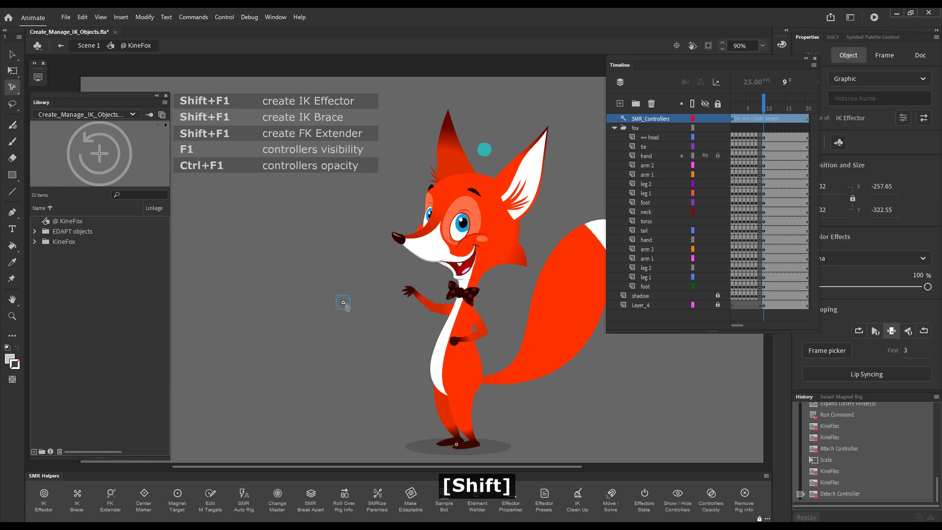
{"action": "left_click_drag", "start_coordinate": [363, 303], "coordinate": [473, 350]}
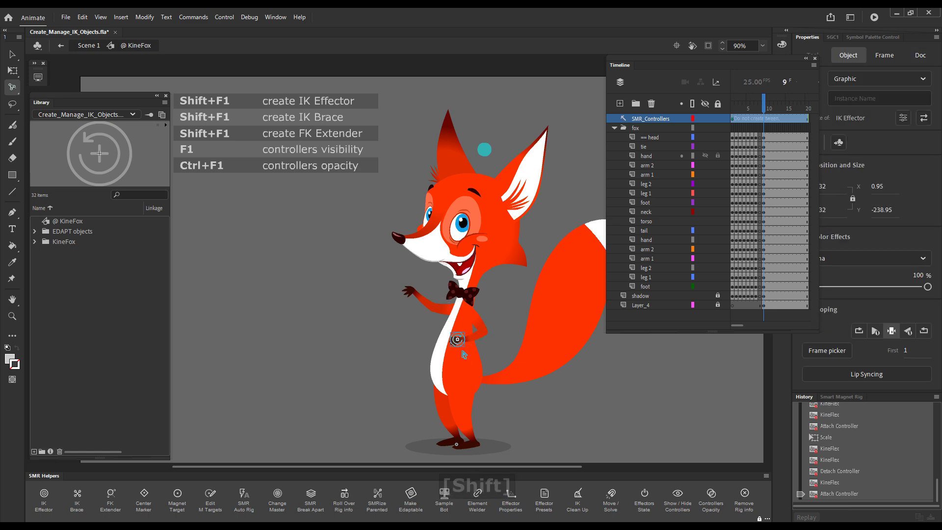
{"action": "mouse_move", "coordinate": [459, 342]}
{"action": "left_mouse_down"}
{"action": "mouse_move", "coordinate": [467, 334]}
{"action": "mouse_move", "coordinate": [453, 339]}
{"action": "left_mouse_up"}
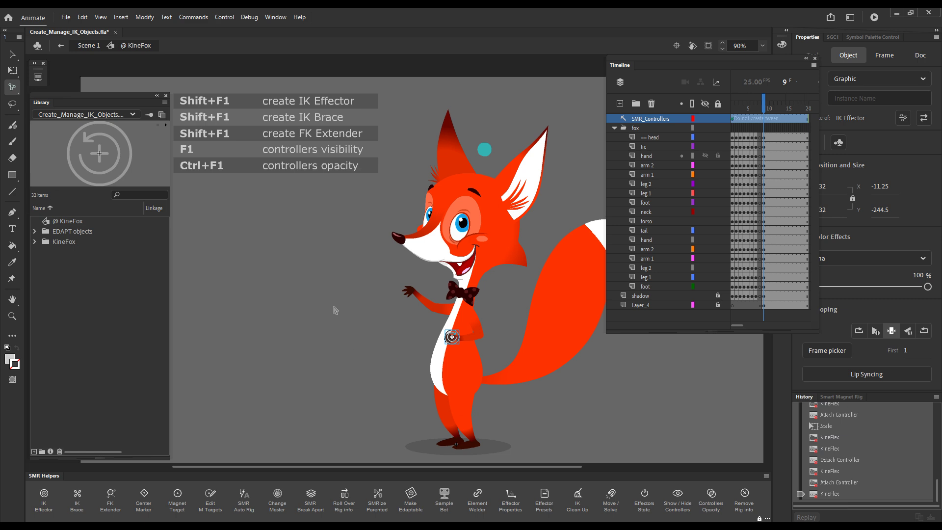
Set IK controller colorization to Tint #000066, then shift the hip effector down onto the hip
{"action": "key", "text": "alt+0"}
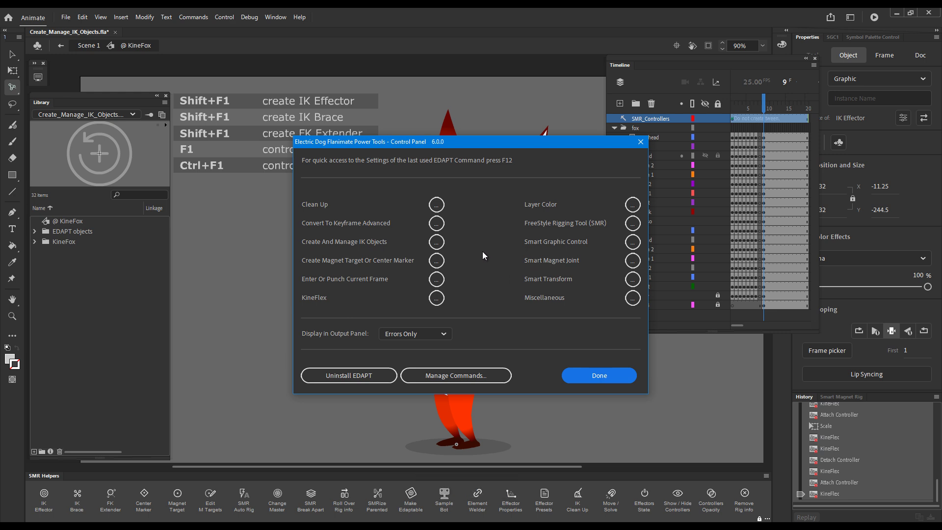
{"action": "left_click", "coordinate": [436, 242]}
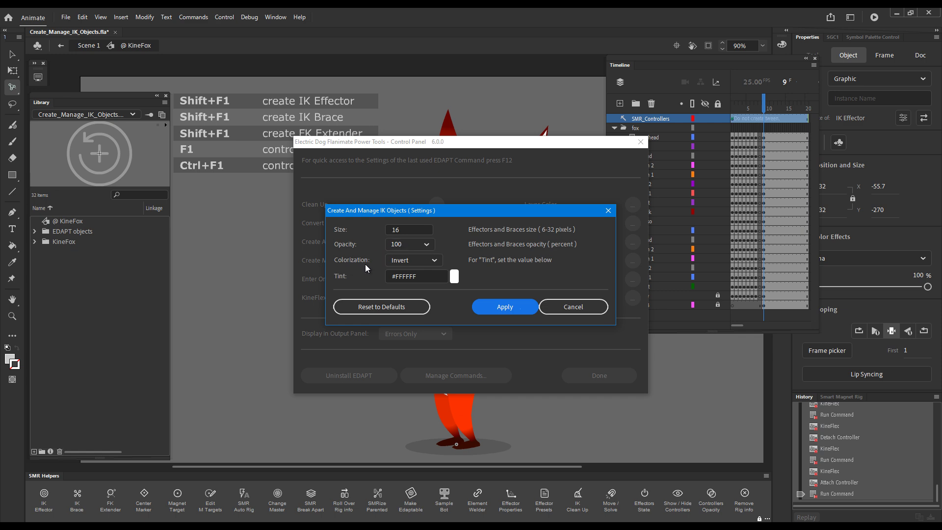
{"action": "left_click", "coordinate": [435, 260]}
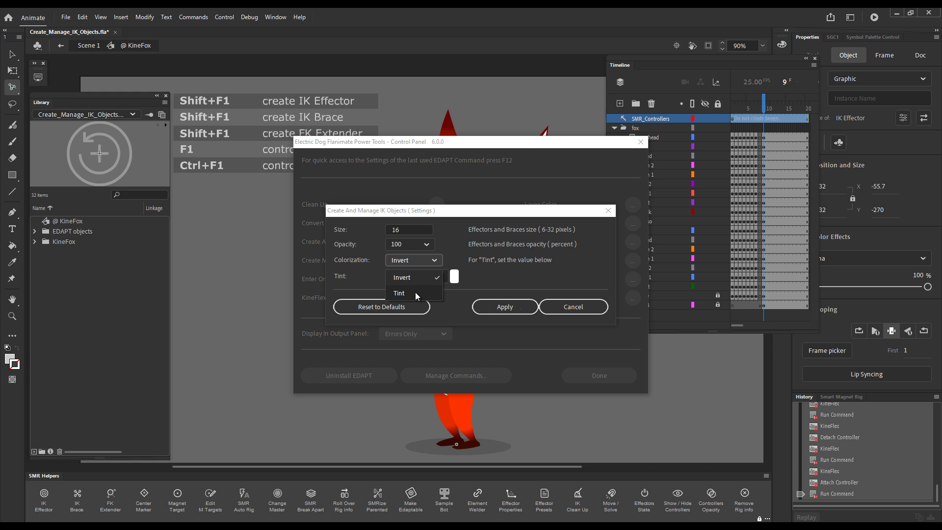
{"action": "left_click", "coordinate": [415, 293]}
{"action": "left_click", "coordinate": [455, 276]}
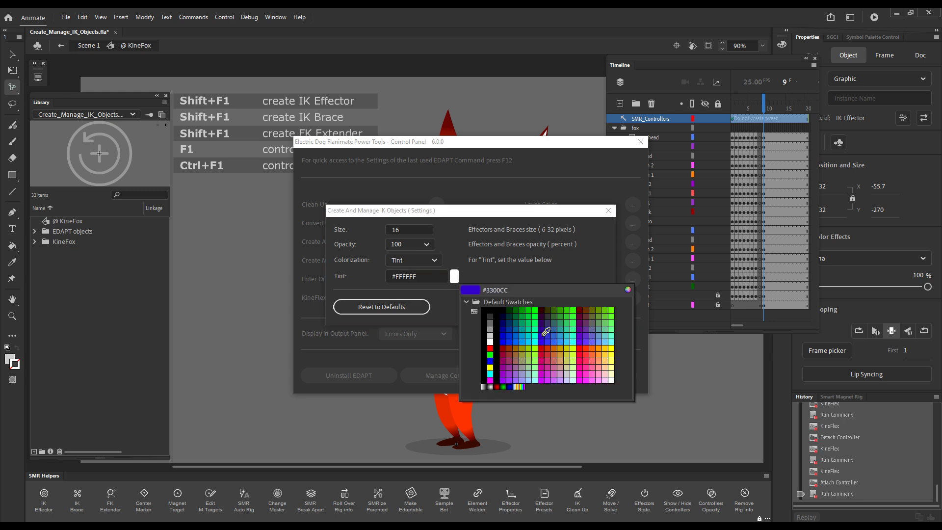
{"action": "left_click", "coordinate": [504, 333]}
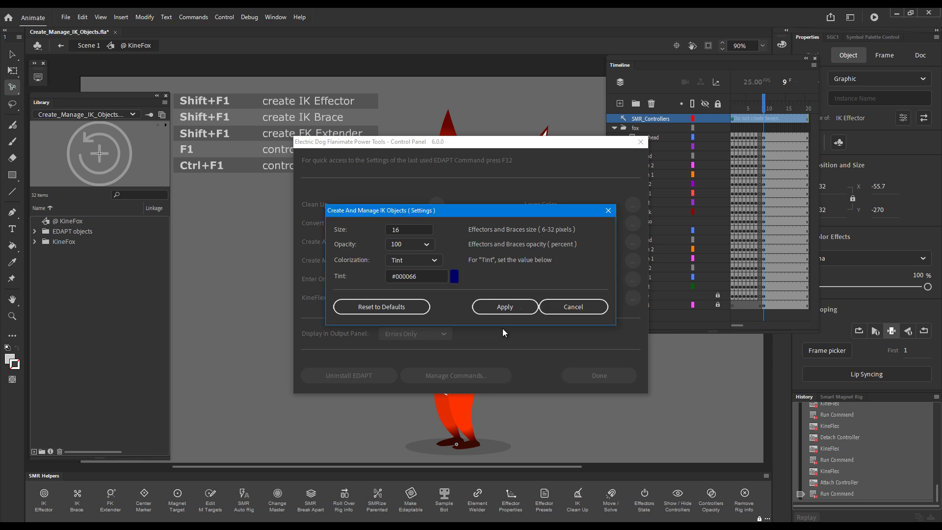
{"action": "left_click", "coordinate": [477, 308]}
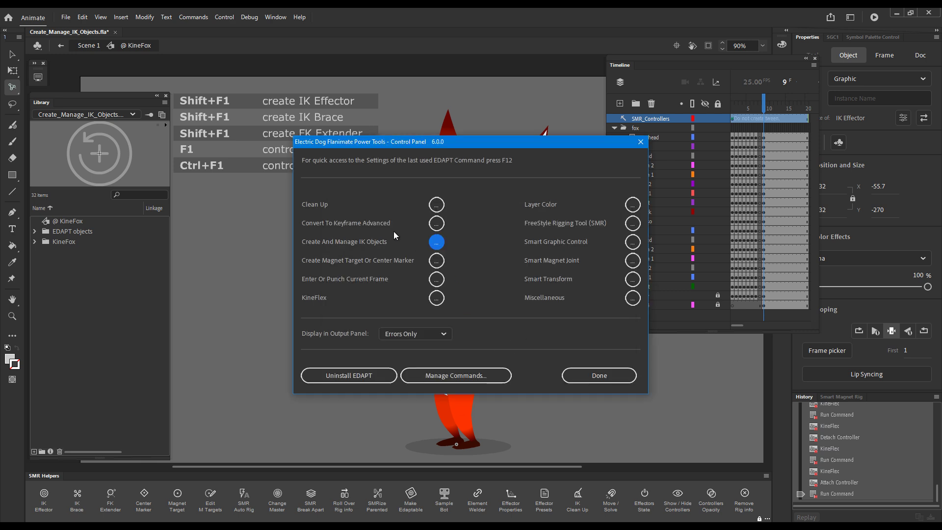
{"action": "left_click", "coordinate": [611, 379]}
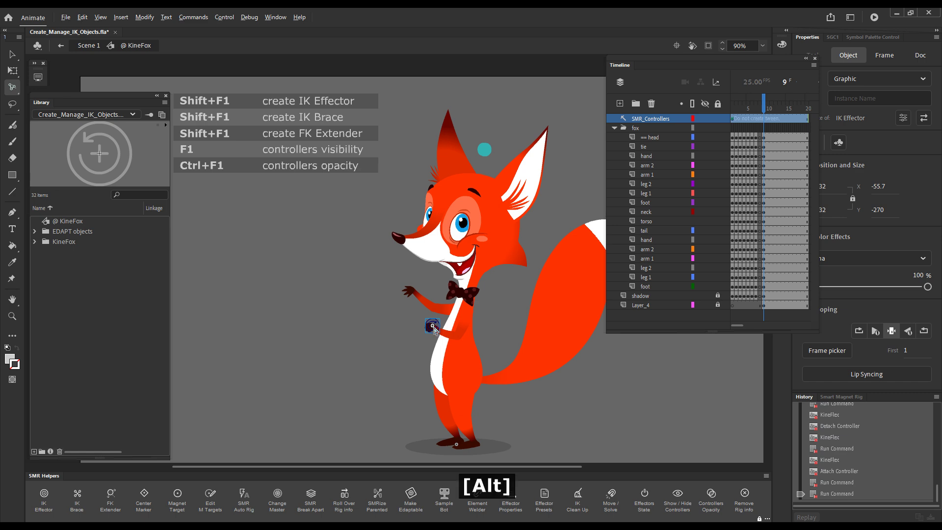
{"action": "left_click_drag", "start_coordinate": [433, 326], "coordinate": [456, 347]}
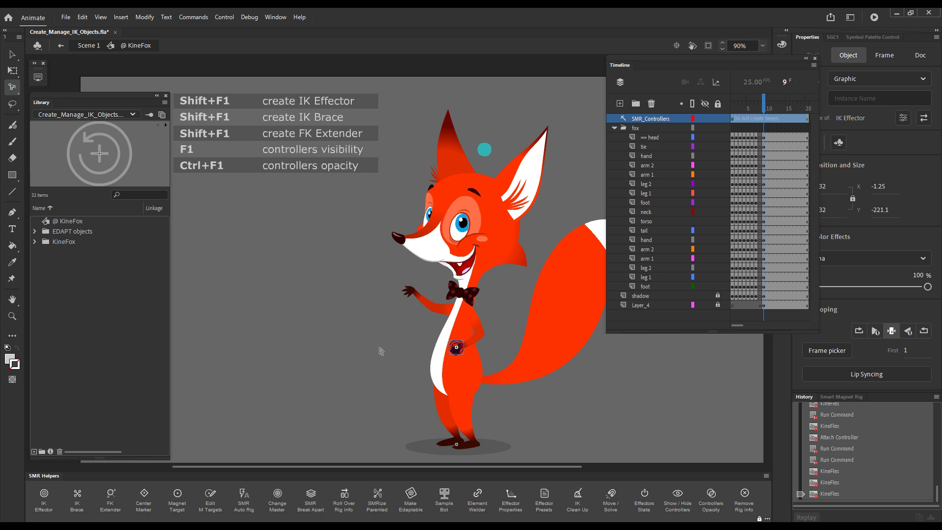
Set IK controllers to a white #FFFFFF tint and size 20
{"action": "key", "text": "alt+0"}
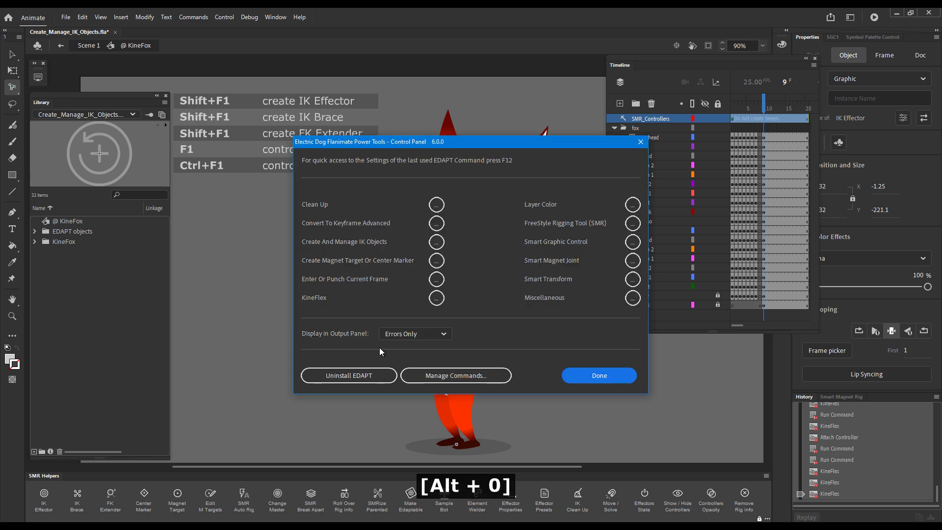
{"action": "left_click", "coordinate": [437, 242]}
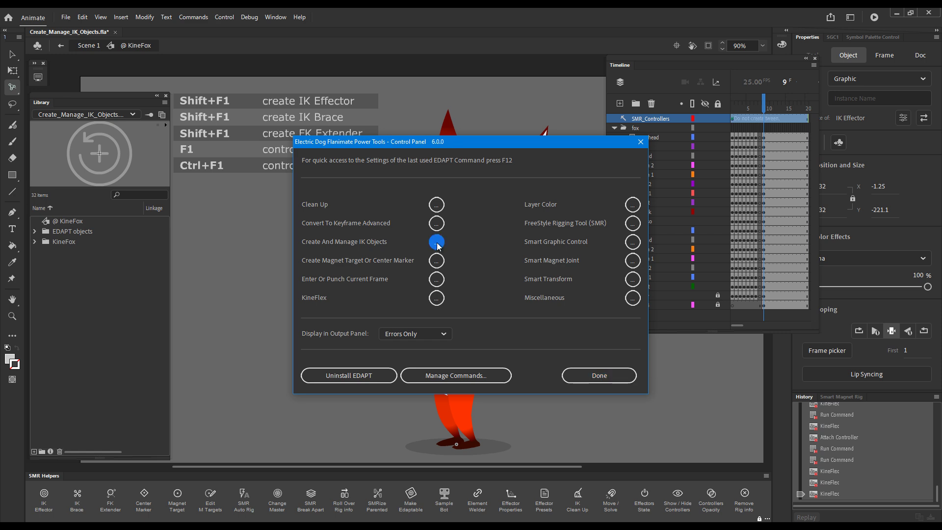
{"action": "left_click", "coordinate": [455, 277]}
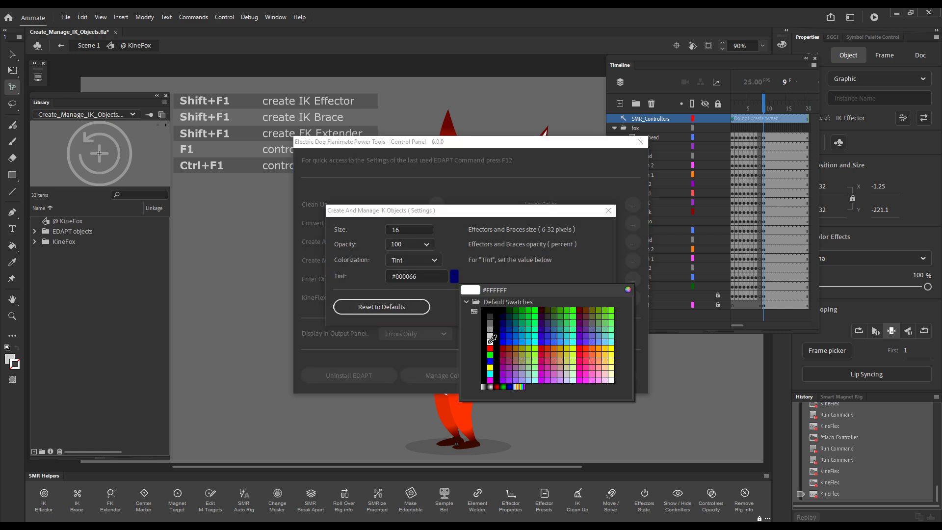
{"action": "left_click", "coordinate": [492, 338]}
{"action": "left_click_drag", "start_coordinate": [404, 229], "coordinate": [386, 231]}
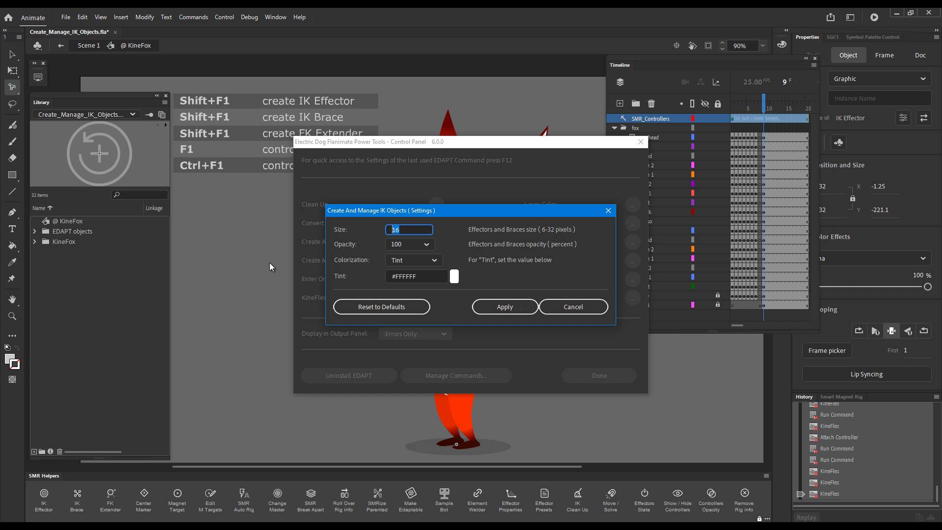
{"action": "type", "text": "20"}
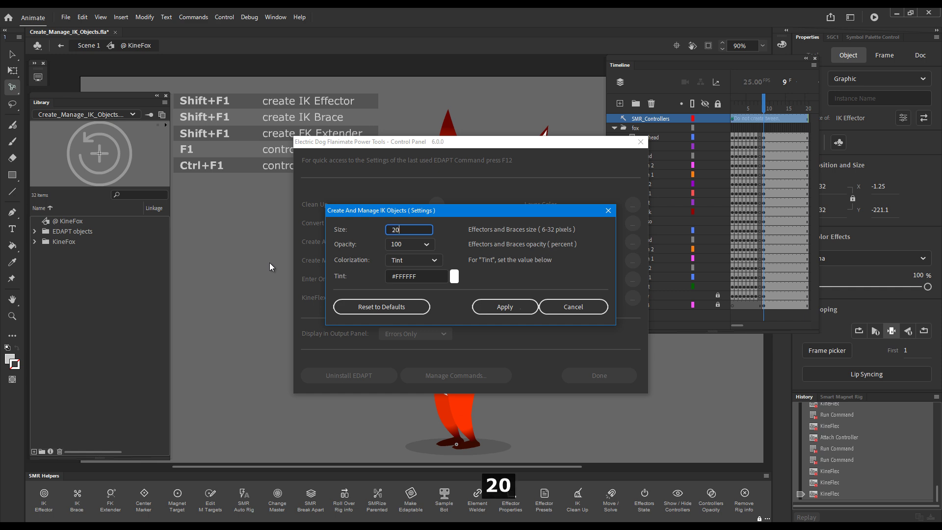
{"action": "left_click", "coordinate": [504, 307]}
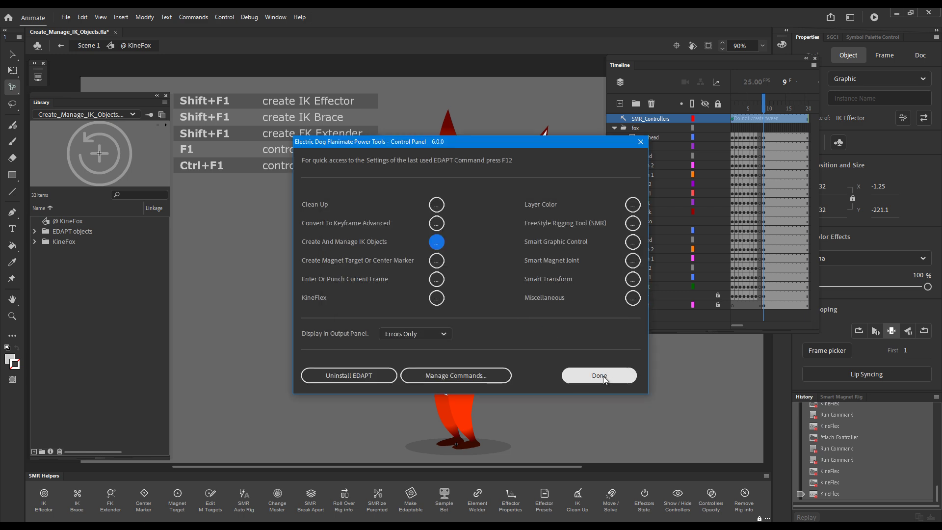
{"action": "left_click", "coordinate": [599, 376]}
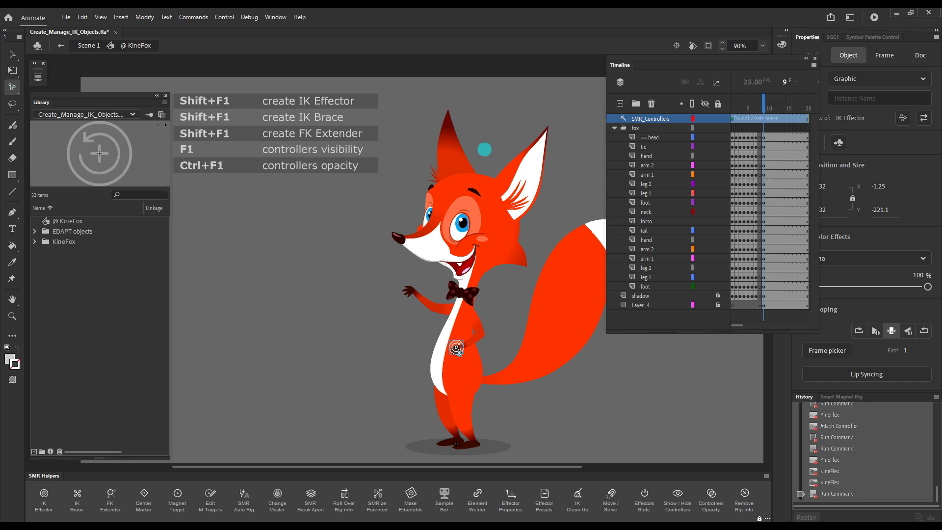
Place a test IK effector on empty stage and delete it
{"action": "left_click", "coordinate": [306, 355]}
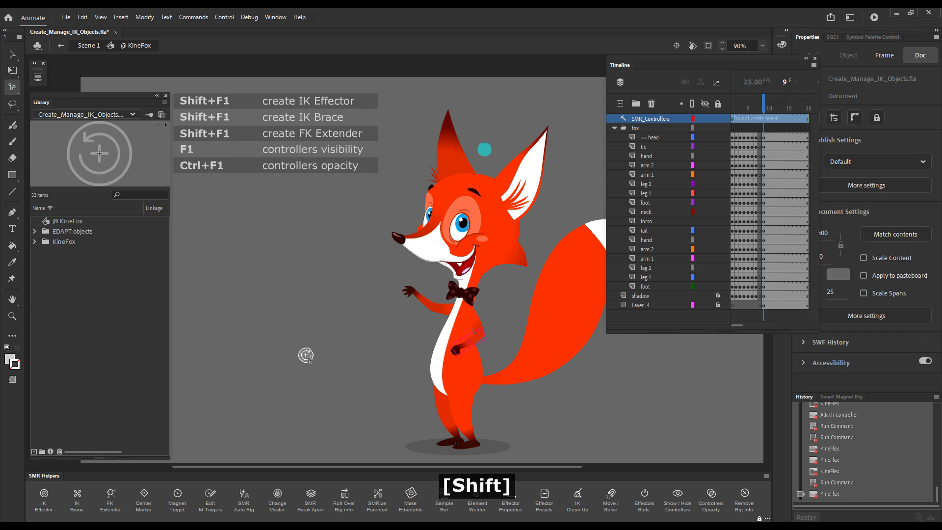
{"action": "left_click", "coordinate": [306, 355], "text": "shift"}
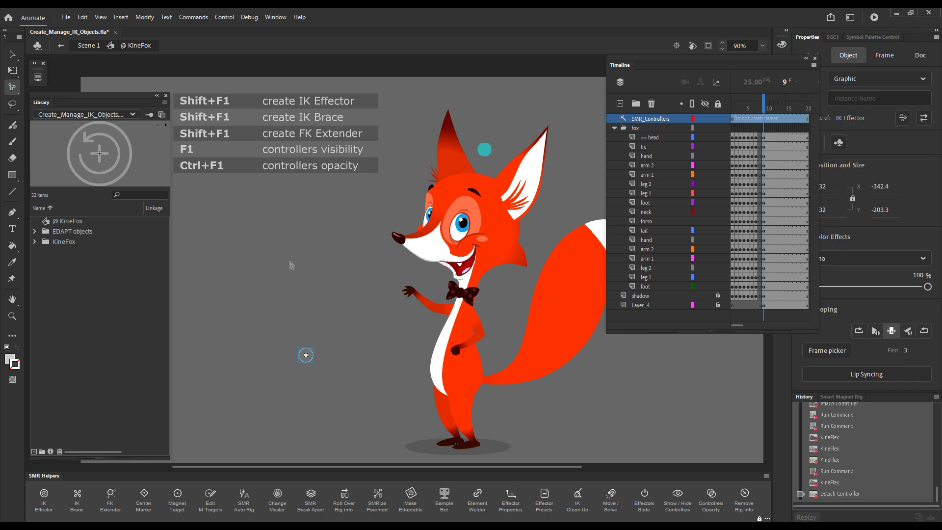
{"action": "key", "text": "Delete"}
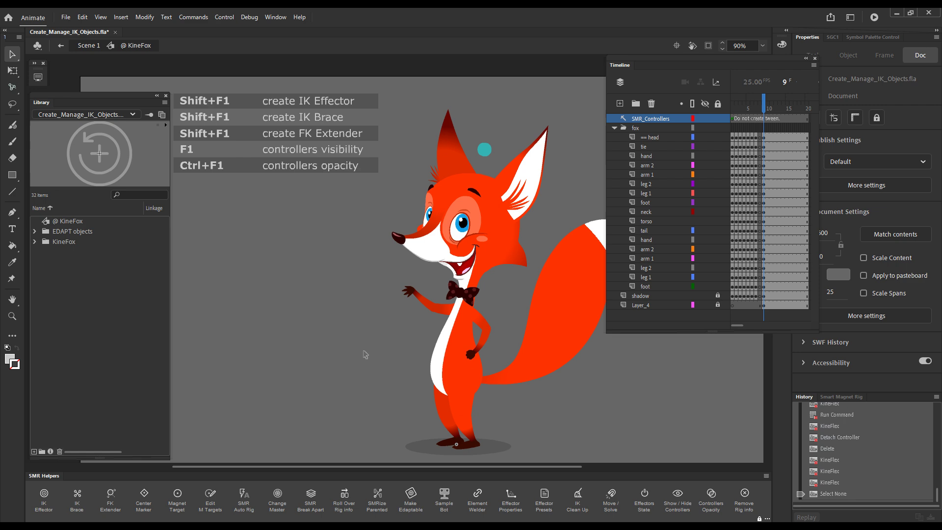
Create IK effectors on the raised arm, hip arm and lower leg at once
{"action": "left_click", "coordinate": [425, 307]}
{"action": "left_click", "coordinate": [483, 346], "text": "shift"}
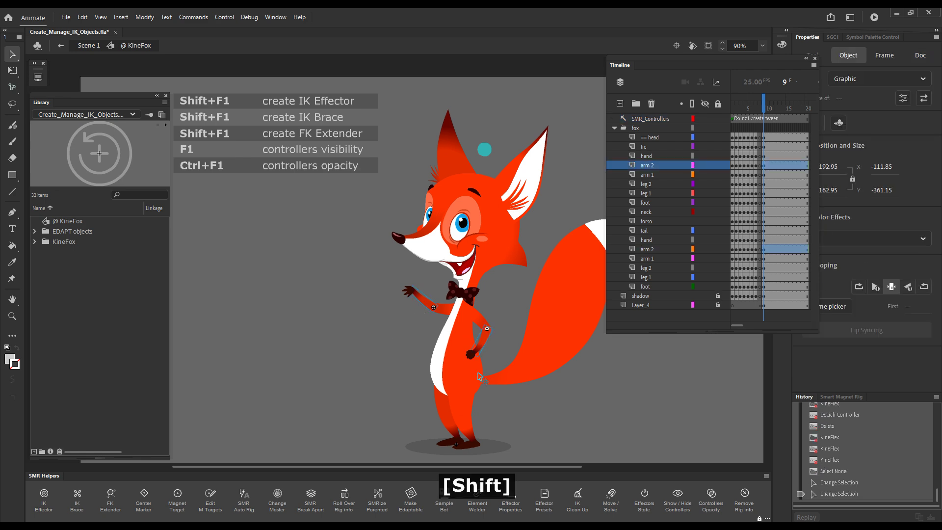
{"action": "left_click", "coordinate": [468, 433], "text": "shift"}
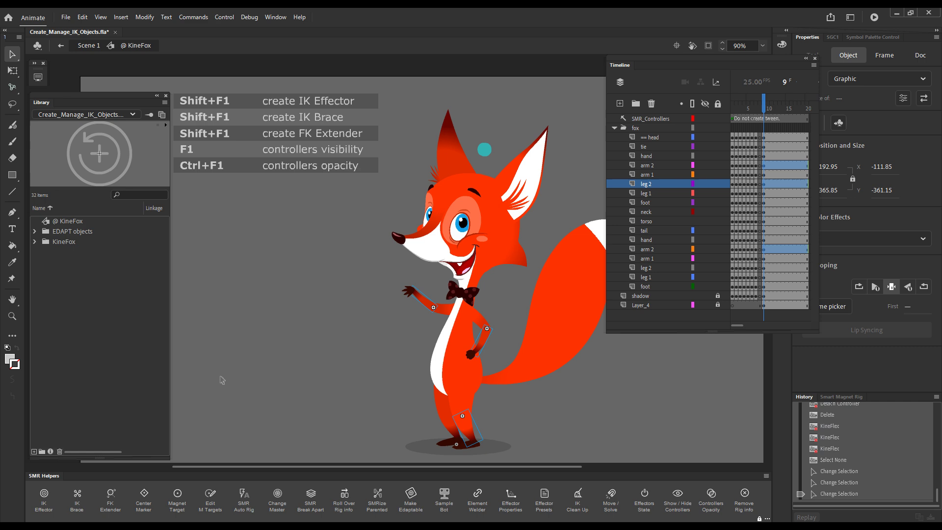
{"action": "key", "text": "shift"}
{"action": "key", "text": "shift+F1"}
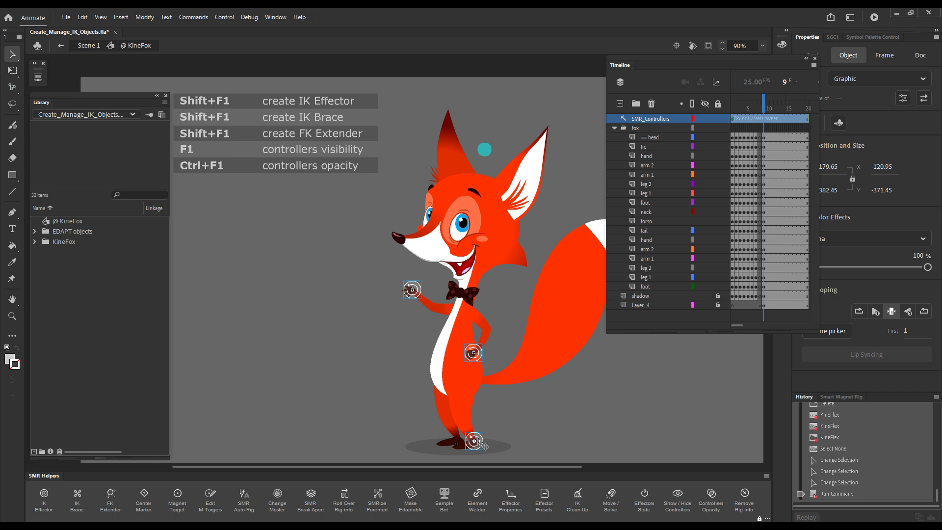
Test the rig by bending the leg with the foot controller, then undo the move
{"action": "left_click", "coordinate": [422, 353]}
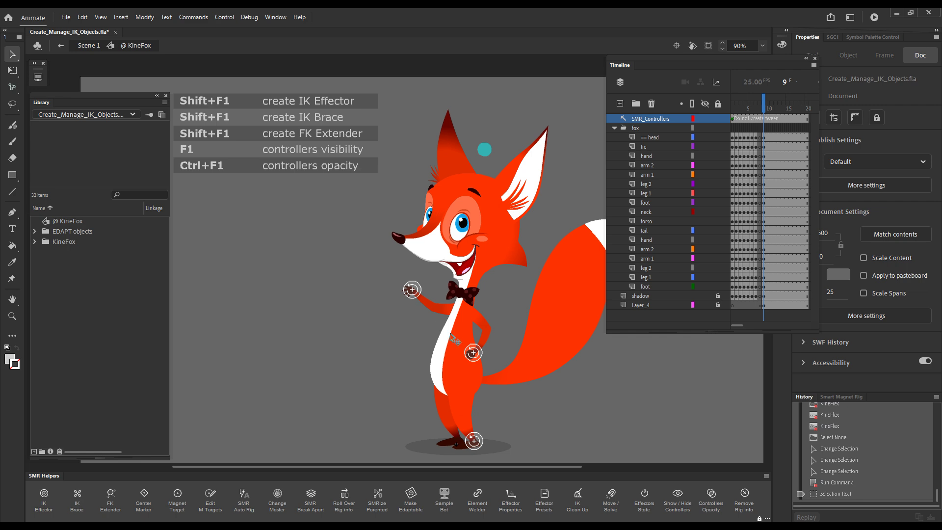
{"action": "left_click", "coordinate": [474, 362]}
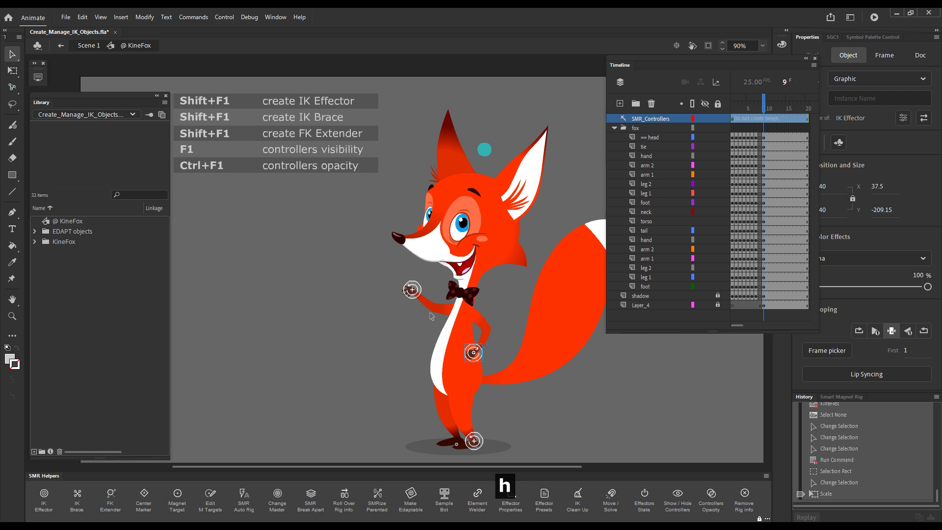
{"action": "left_click", "coordinate": [413, 295]}
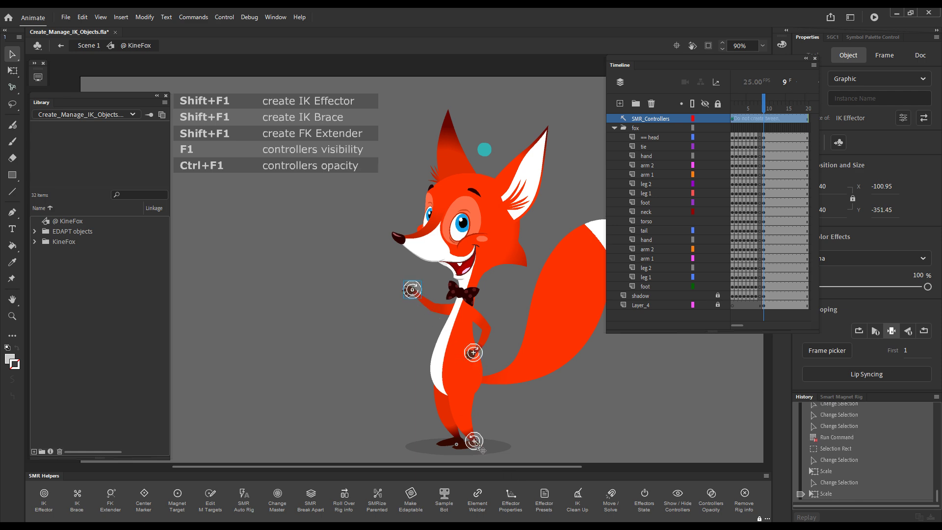
{"action": "key", "text": "g"}
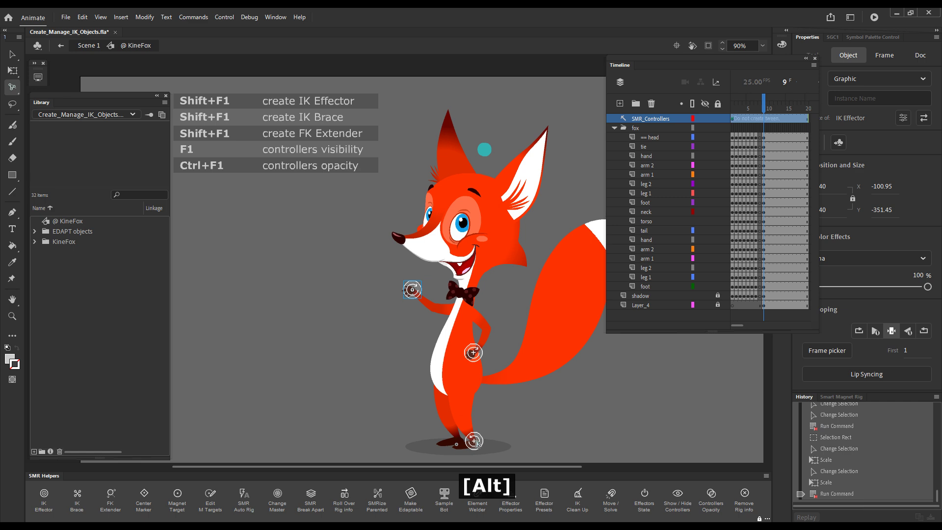
{"action": "left_click_drag", "start_coordinate": [474, 442], "coordinate": [490, 417]}
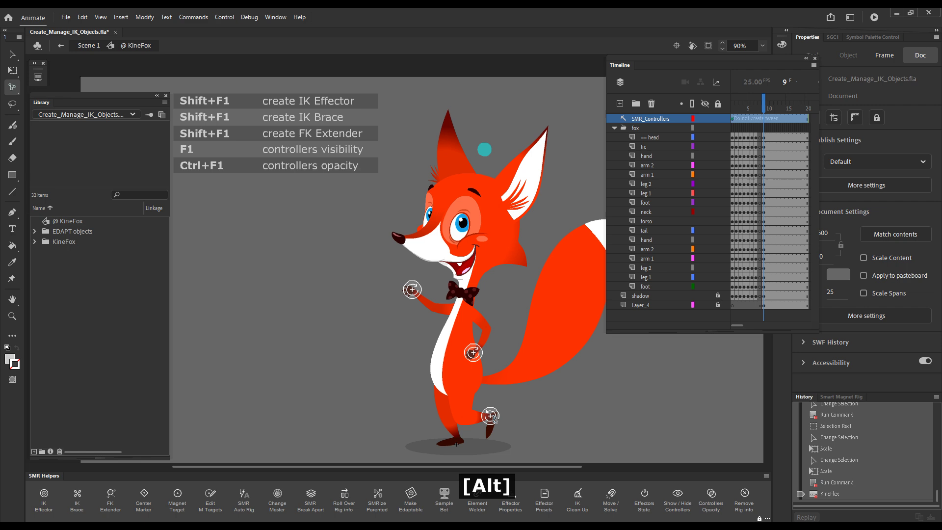
{"action": "key", "text": "ctrl+z"}
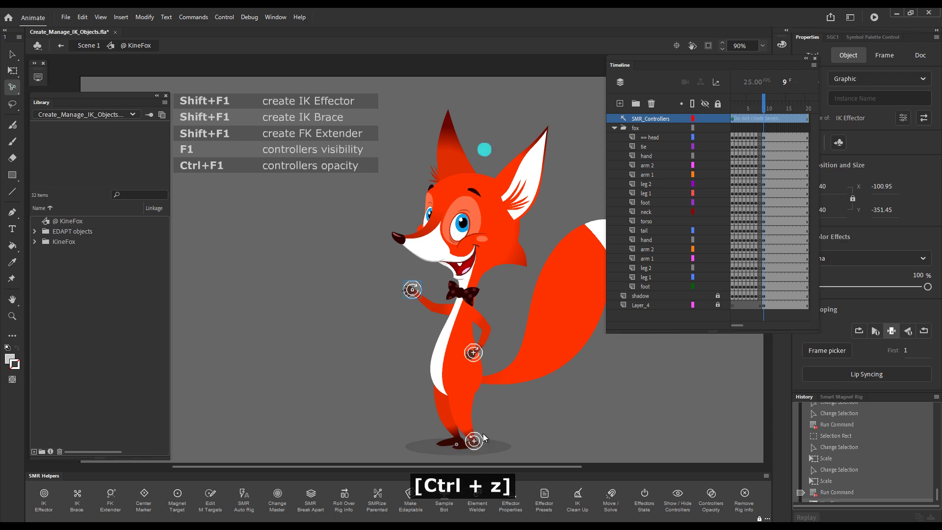
{"action": "key", "text": "ctrl+z"}
Re-pose the body with the hip controller and give the second leg its own IK effector
{"action": "mouse_move", "coordinate": [476, 355]}
{"action": "left_mouse_down"}
{"action": "mouse_move", "coordinate": [468, 338]}
{"action": "mouse_move", "coordinate": [434, 334]}
{"action": "mouse_move", "coordinate": [478, 332]}
{"action": "mouse_move", "coordinate": [468, 341]}
{"action": "left_mouse_up"}
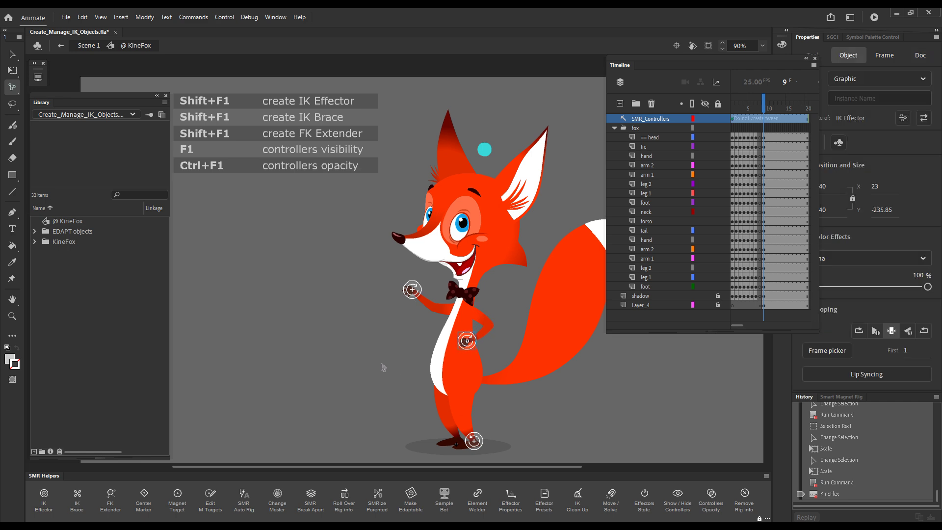
{"action": "left_click", "coordinate": [452, 433]}
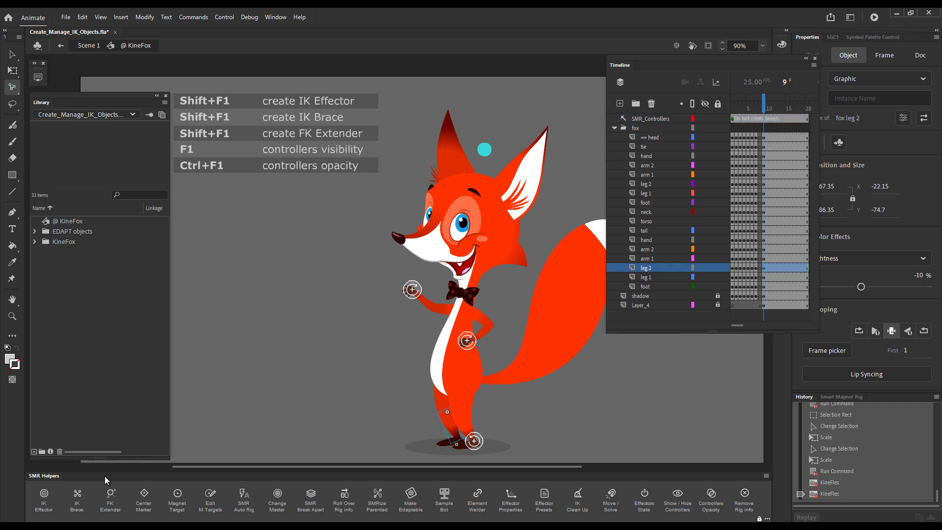
{"action": "left_click", "coordinate": [43, 495]}
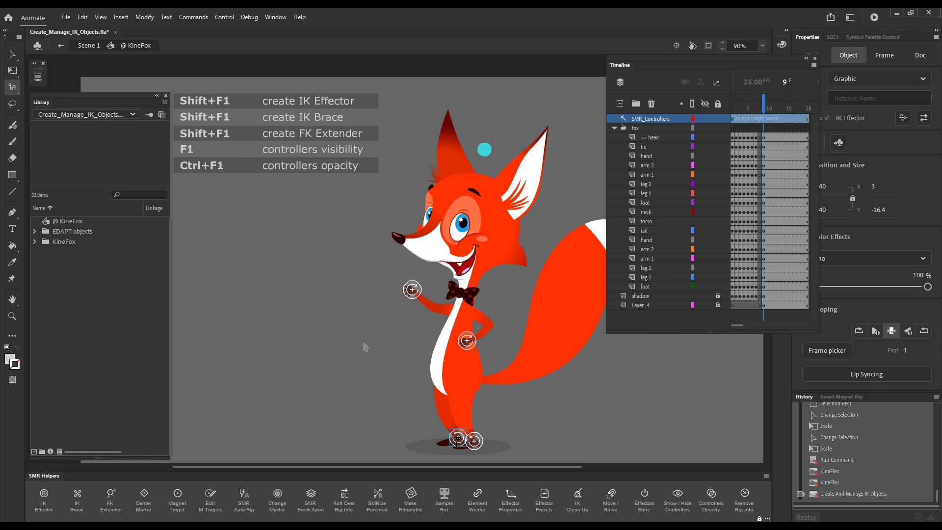
Hide the rig controllers with F1, then show them again
{"action": "key", "text": "F1"}
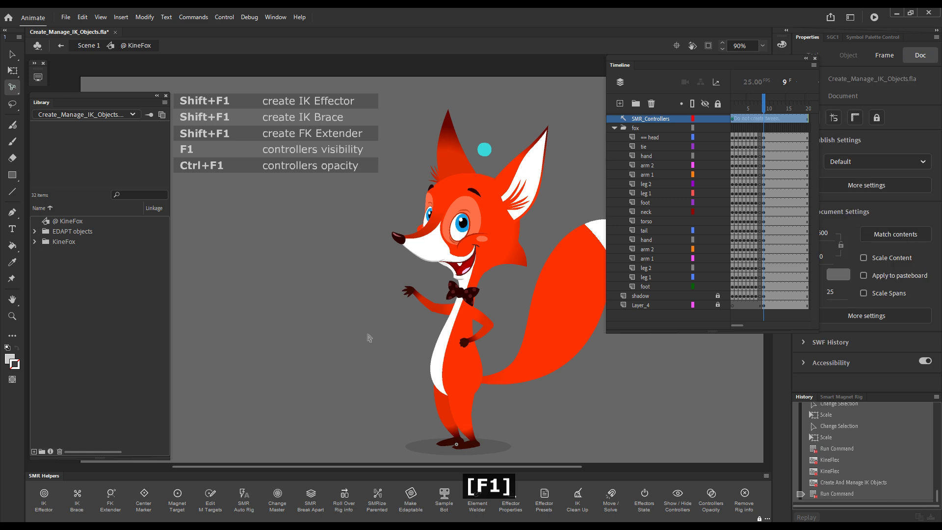
{"action": "left_click", "coordinate": [653, 136]}
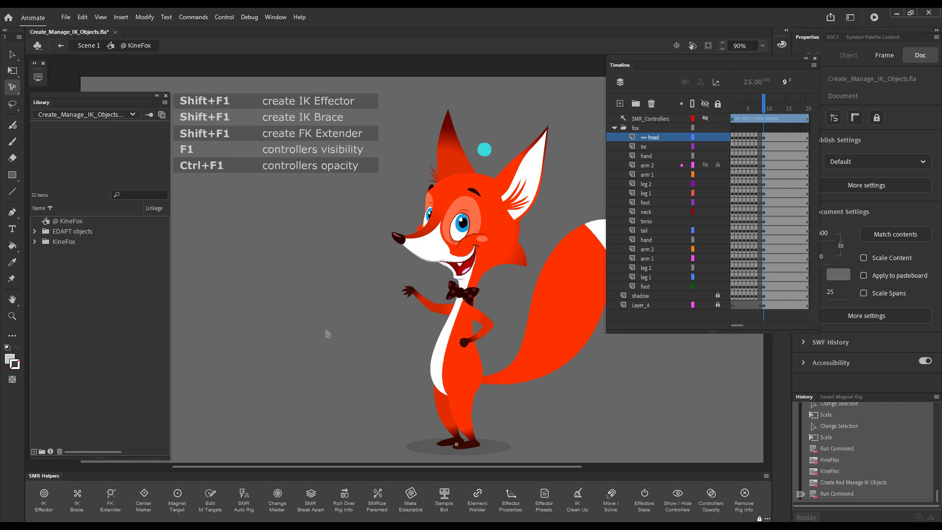
{"action": "key", "text": "F1"}
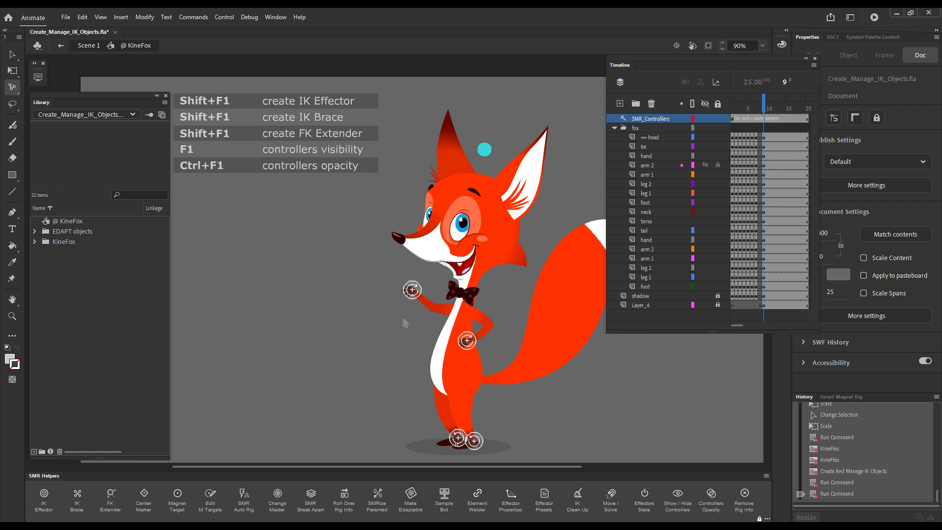
Drag the hand, hip and foot controllers off the limbs, then toggle visibility so they snap back
{"action": "key", "text": "v"}
{"action": "left_click_drag", "start_coordinate": [413, 291], "coordinate": [335, 286]}
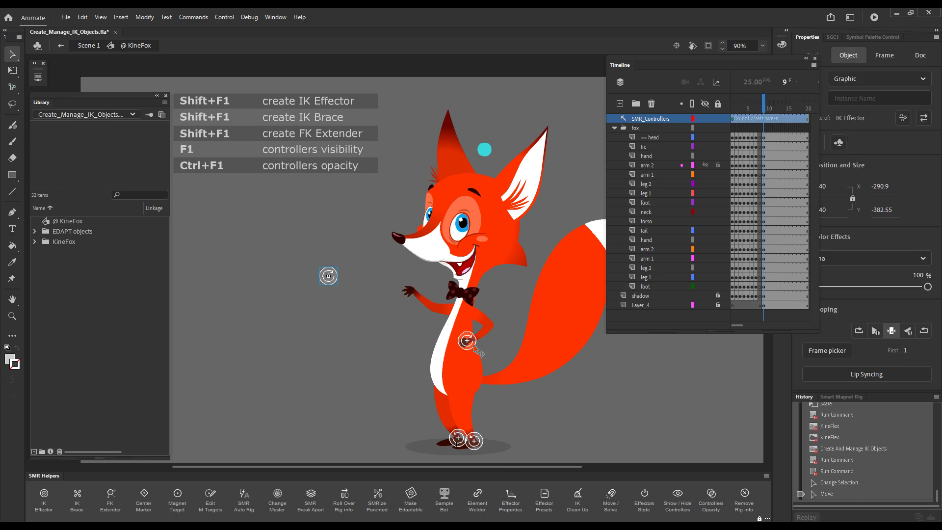
{"action": "left_click_drag", "start_coordinate": [467, 340], "coordinate": [356, 347]}
{"action": "left_click_drag", "start_coordinate": [457, 436], "coordinate": [263, 341]}
{"action": "left_click", "coordinate": [456, 418]}
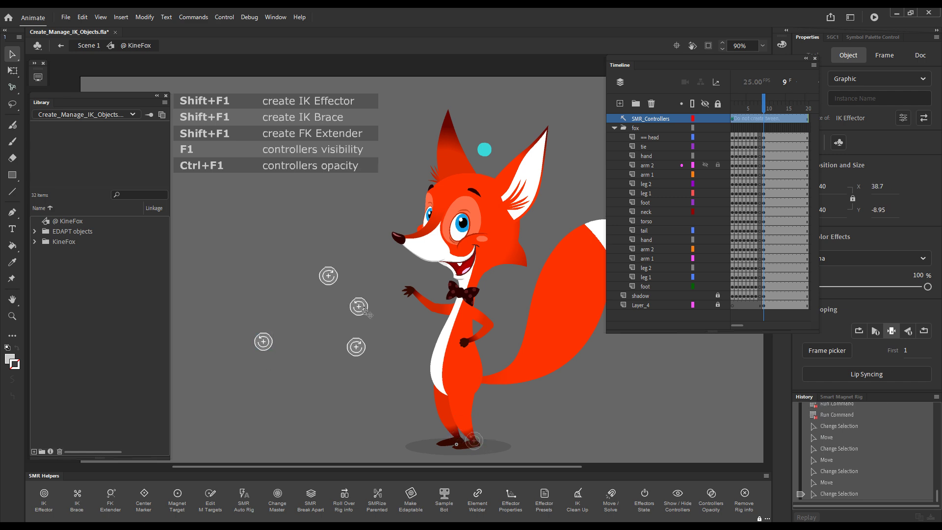
{"action": "key", "text": "F1"}
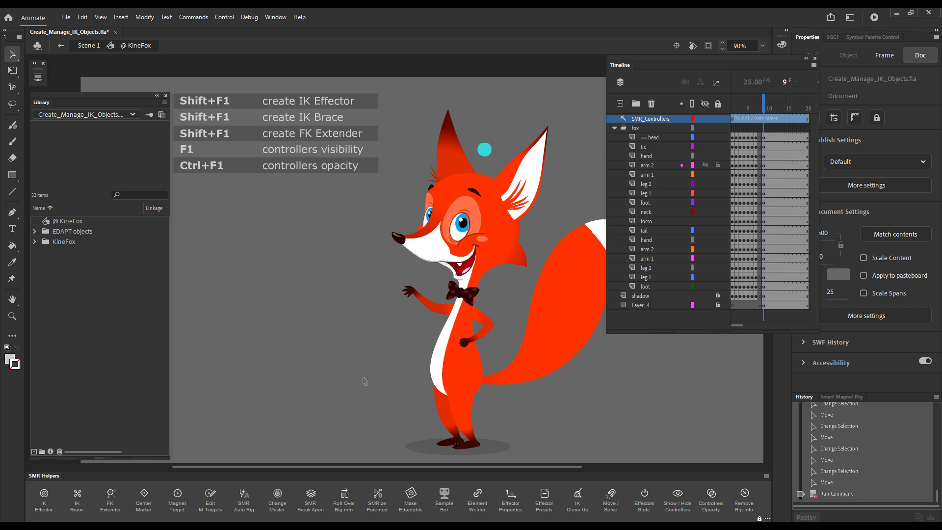
{"action": "key", "text": "F1"}
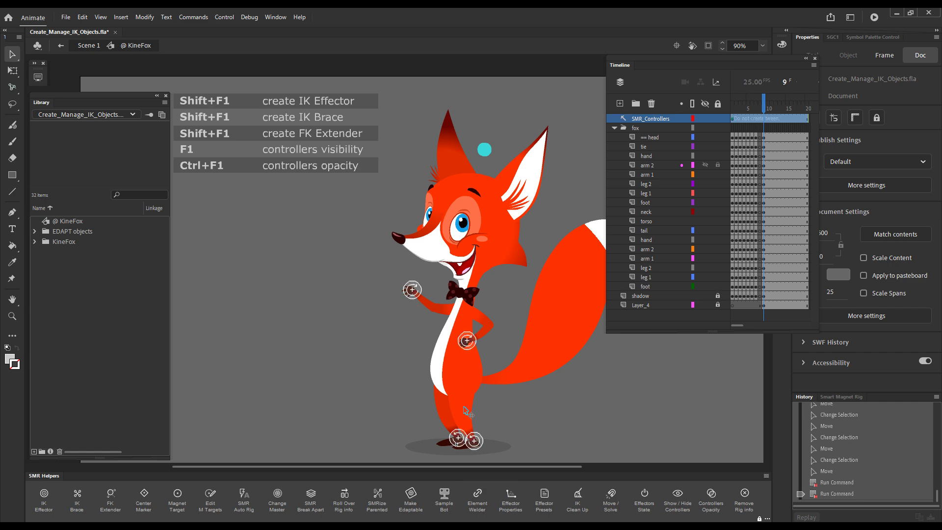
Re-snap the rig controllers onto the fox's pose at frames 6 and 4
{"action": "left_click", "coordinate": [752, 111]}
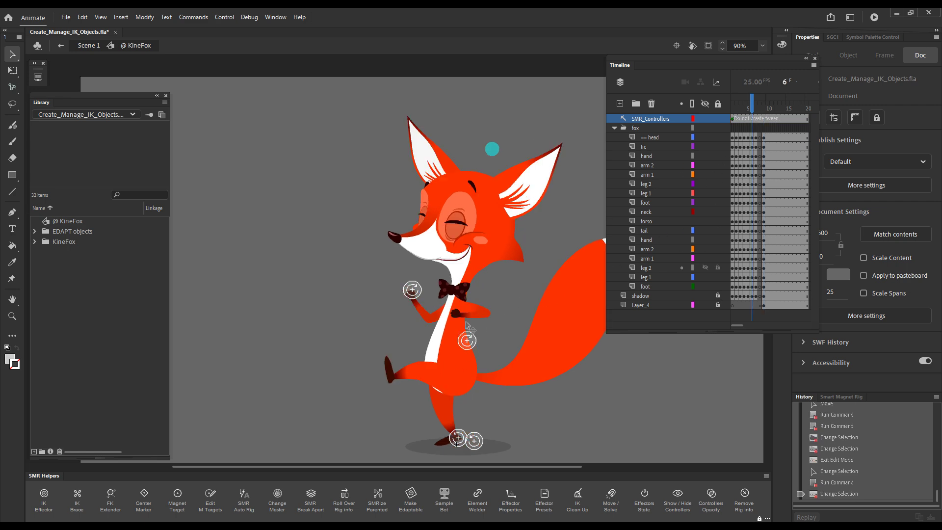
{"action": "left_click", "coordinate": [748, 111]}
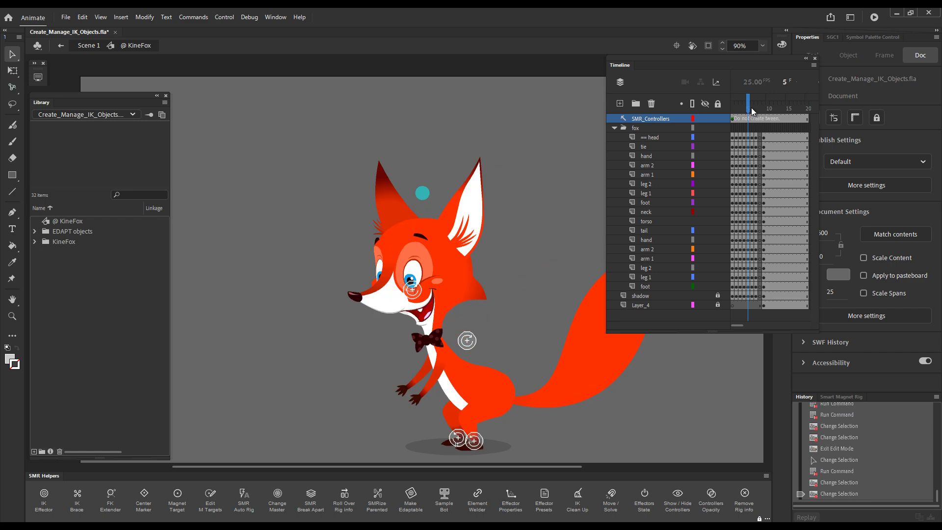
{"action": "left_click", "coordinate": [753, 110]}
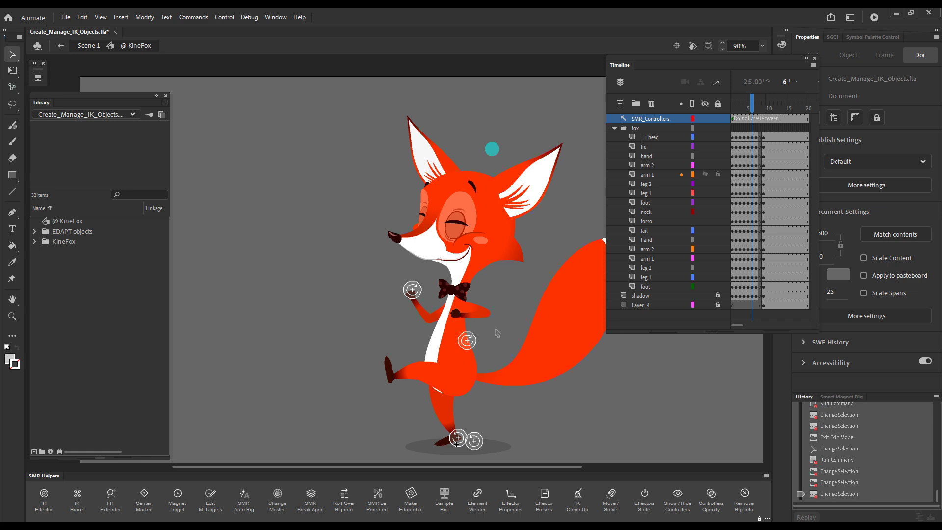
{"action": "key", "text": "F1"}
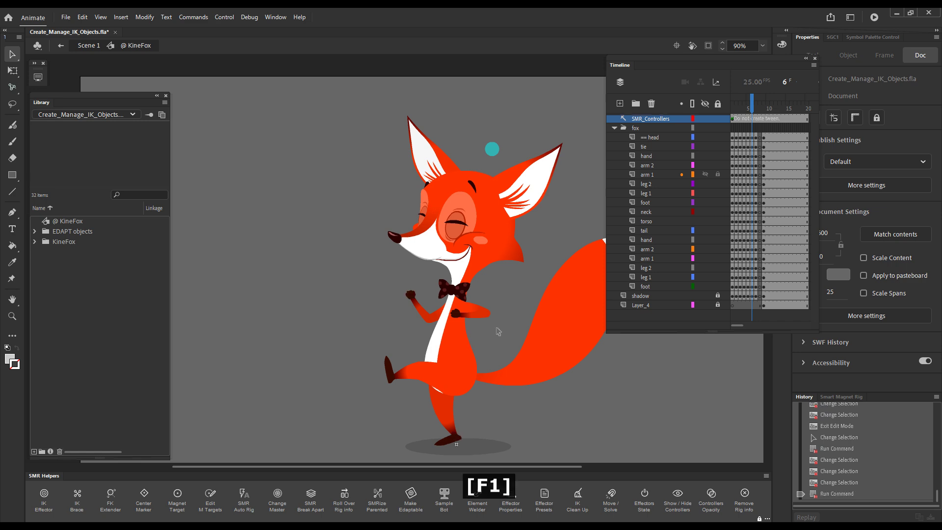
{"action": "key", "text": "F1"}
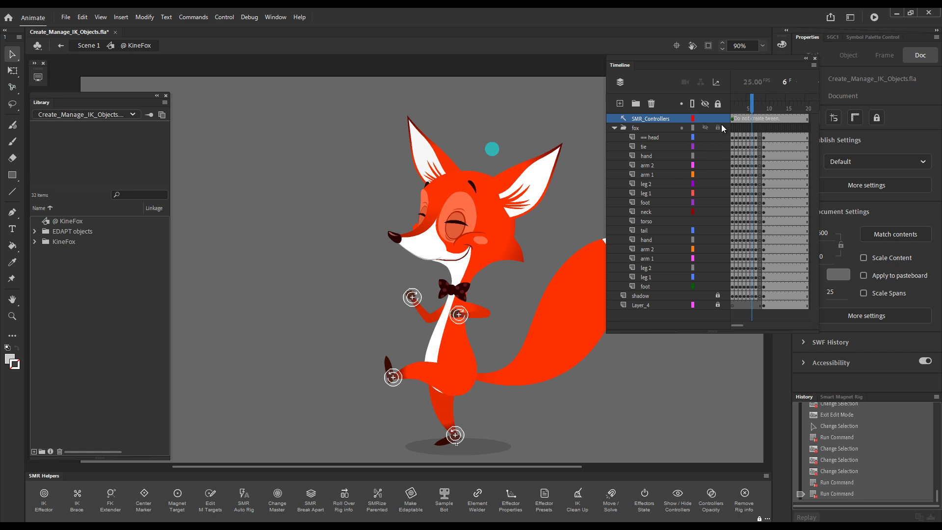
{"action": "left_click", "coordinate": [744, 108]}
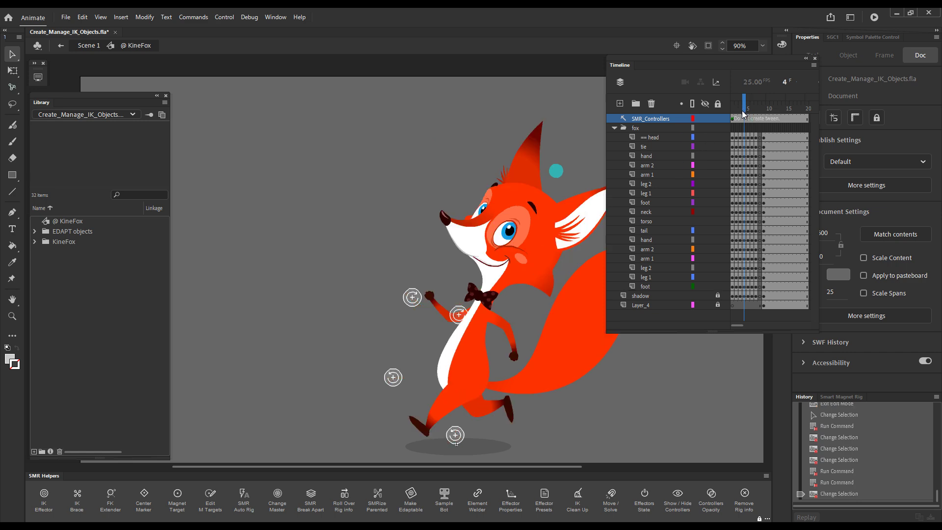
{"action": "key", "text": "F1"}
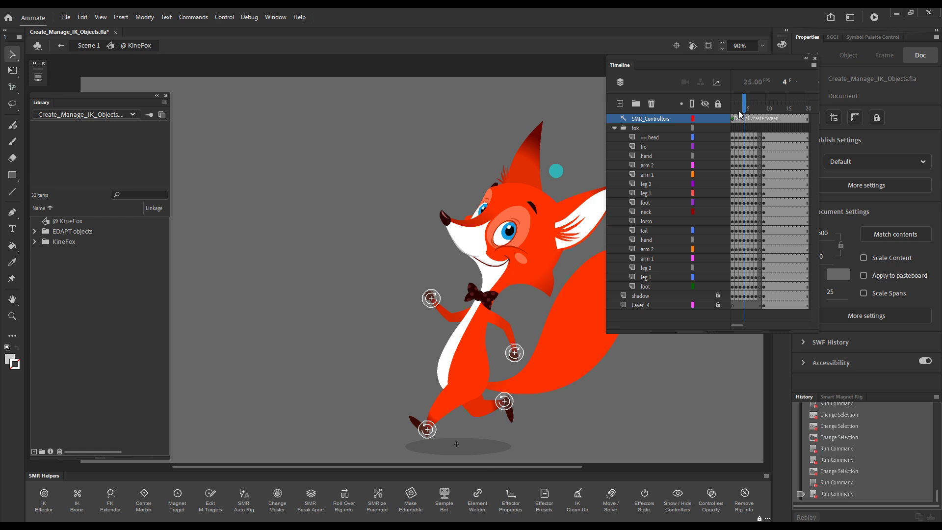
At frame 3, select both foot controllers and snap them onto the feet with Shift+`
{"action": "left_click", "coordinate": [736, 109]}
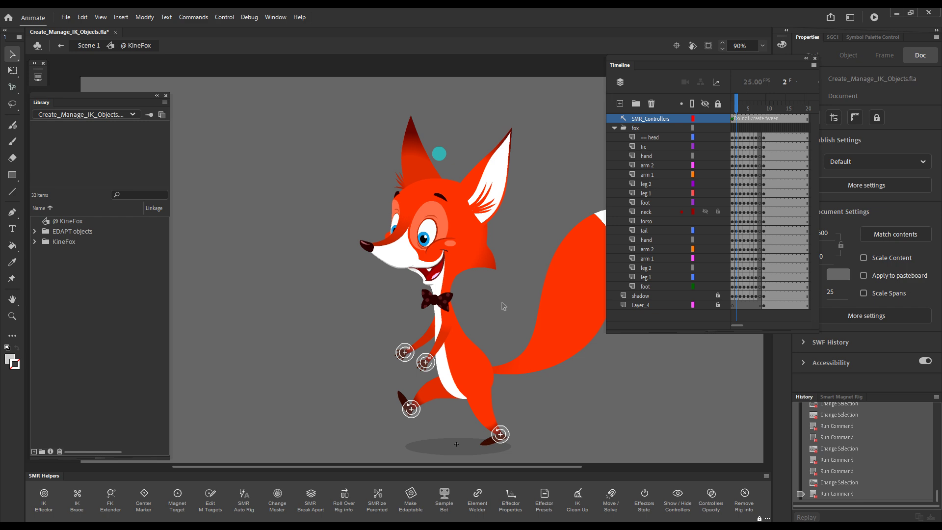
{"action": "left_click", "coordinate": [740, 106]}
{"action": "left_click", "coordinate": [506, 438]}
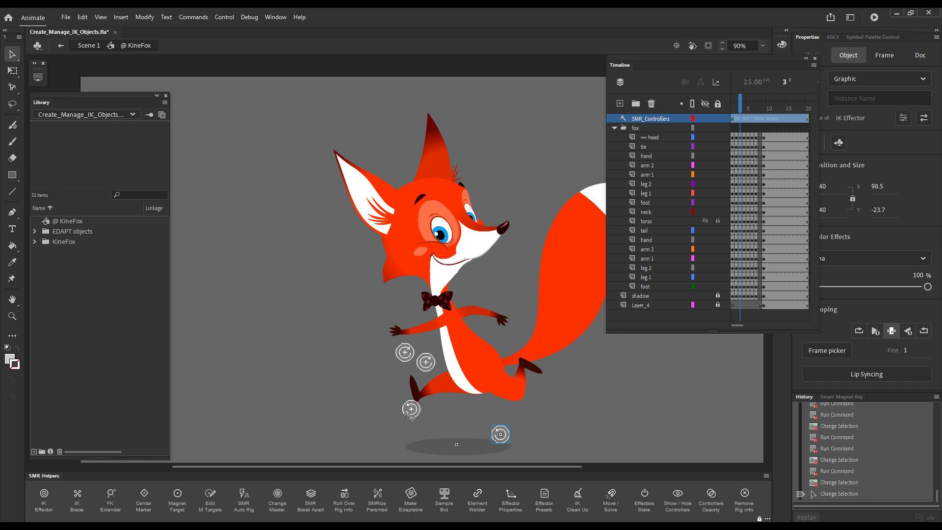
{"action": "left_click", "coordinate": [410, 412], "text": "shift"}
{"action": "key", "text": "shift+grave"}
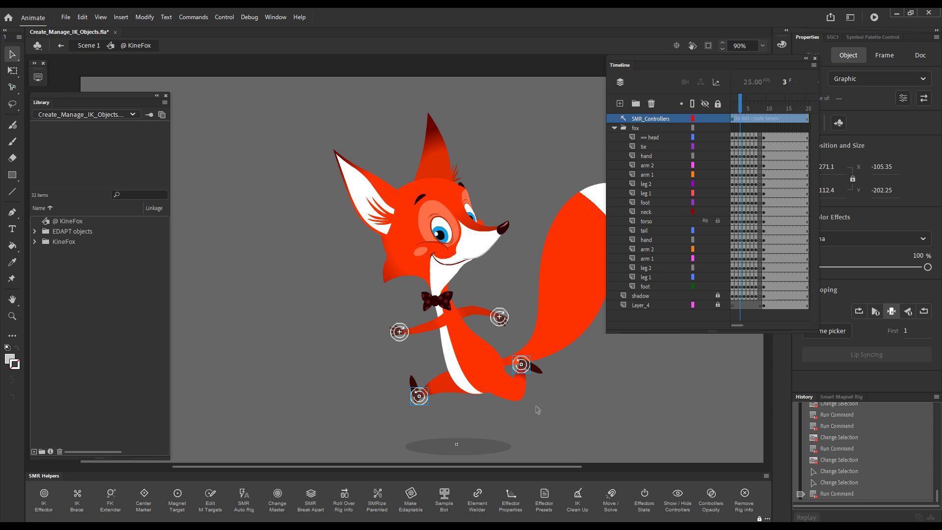
{"action": "left_click", "coordinate": [739, 121]}
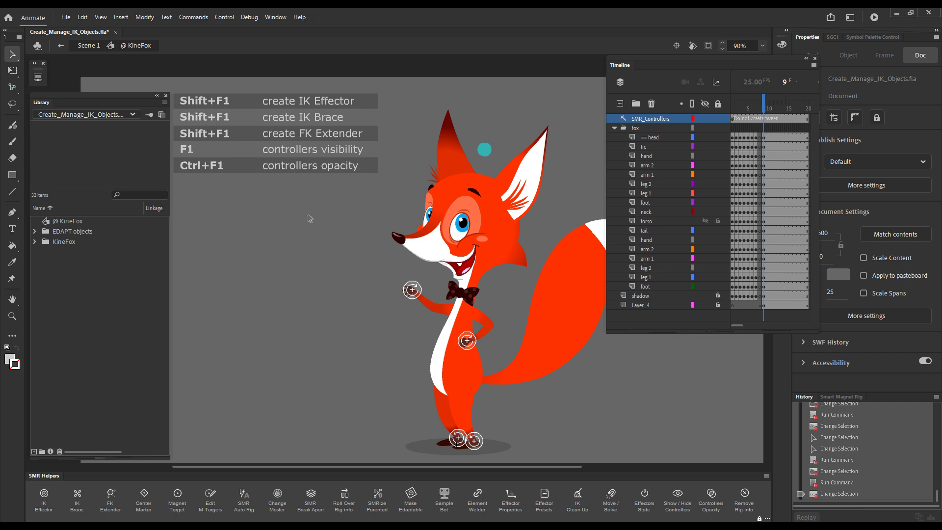
Cycle the controllers' opacity through its levels with Ctrl+F1
{"action": "key", "text": "ctrl"}
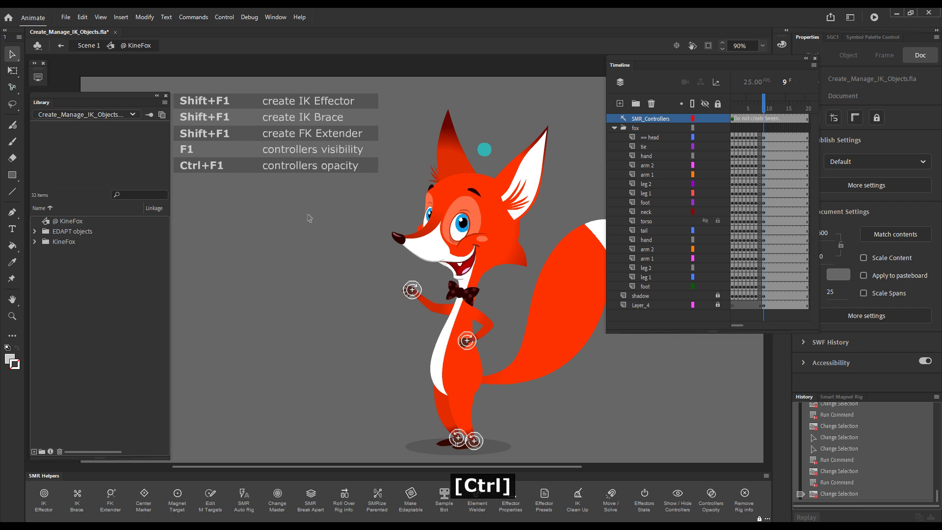
{"action": "key", "text": "ctrl+F1"}
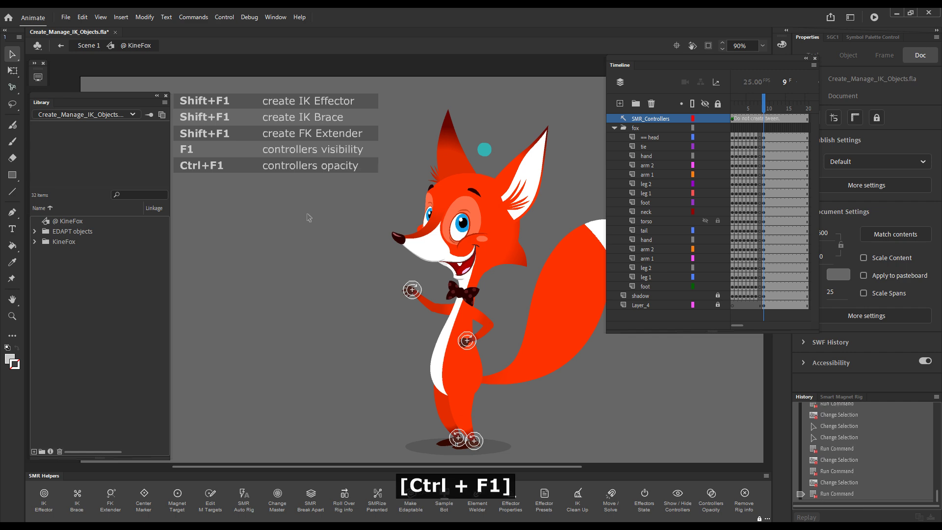
{"action": "key", "text": "ctrl+F1"}
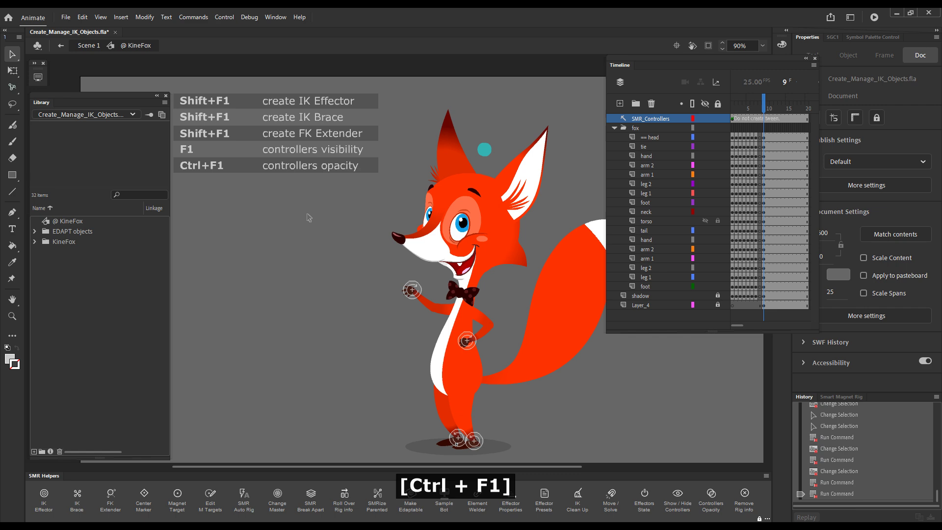
{"action": "key", "text": "ctrl+F1"}
{"action": "key", "text": "ctrl+F1"}
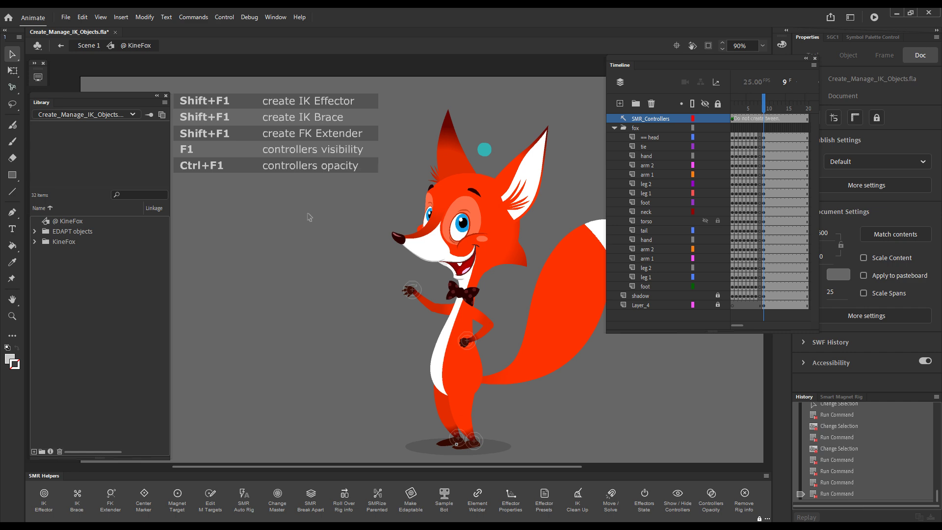
{"action": "key", "text": "ctrl+F1"}
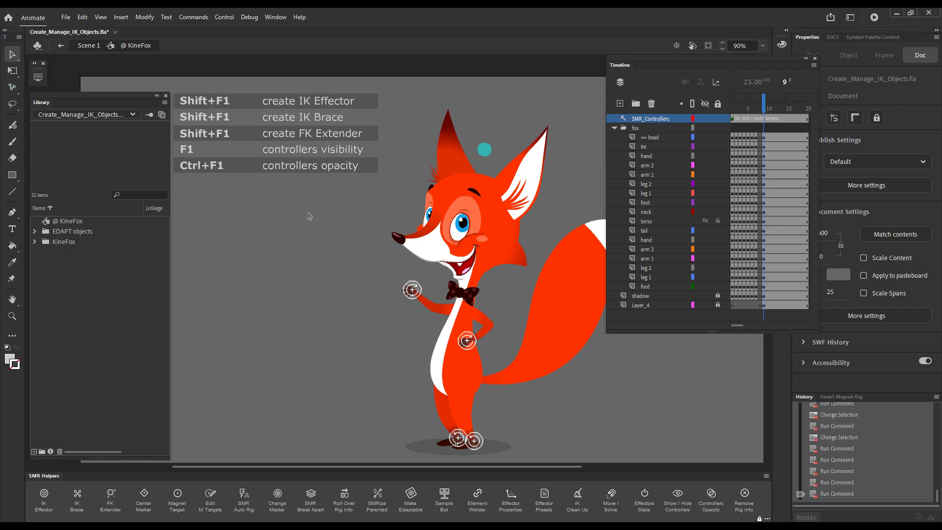
{"action": "key", "text": "ctrl+F1"}
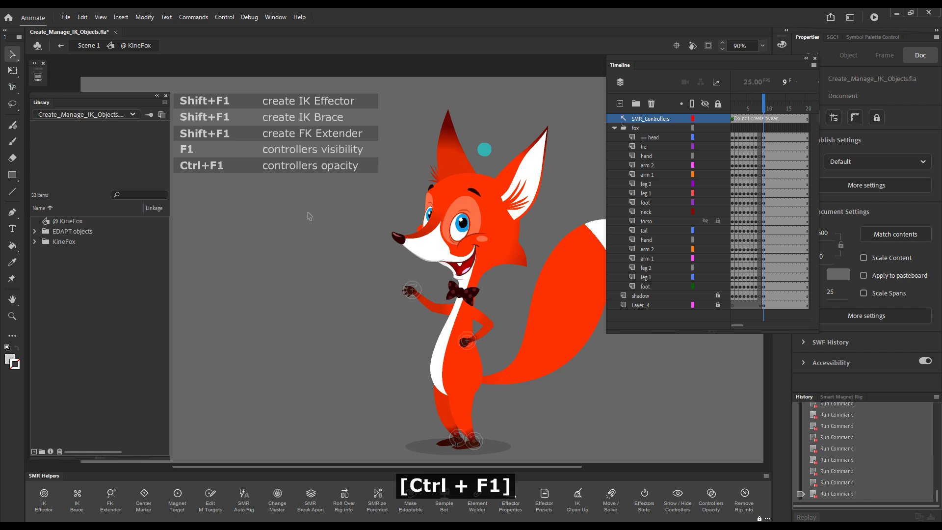
{"action": "key", "text": "ctrl+F1"}
{"action": "key", "text": "ctrl+F1"}
{"action": "key", "text": "ctrl+F1"}
{"action": "key", "text": "ctrl+F1"}
{"action": "key", "text": "ctrl+F1"}
{"action": "key", "text": "ctrl+F1"}
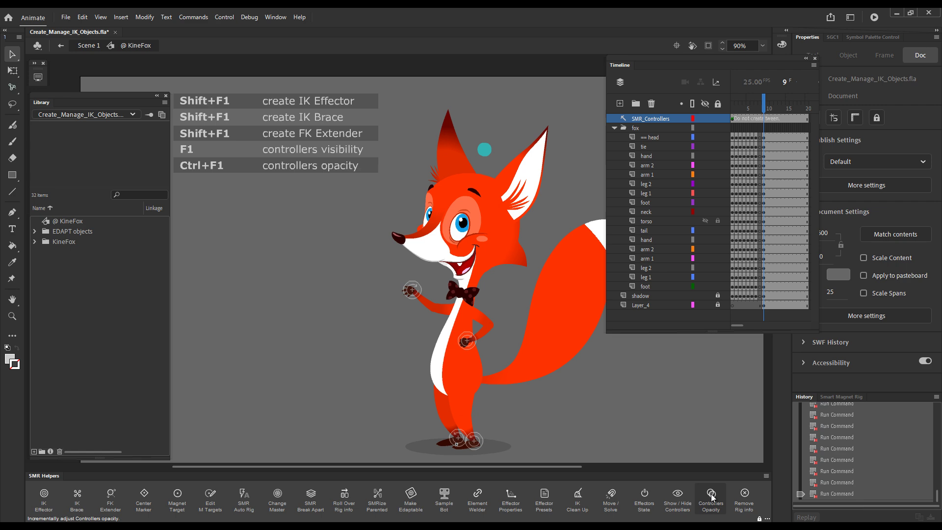
Hide and re-show the controllers, then step their opacity with the Controllers Opacity button
{"action": "left_click", "coordinate": [682, 500]}
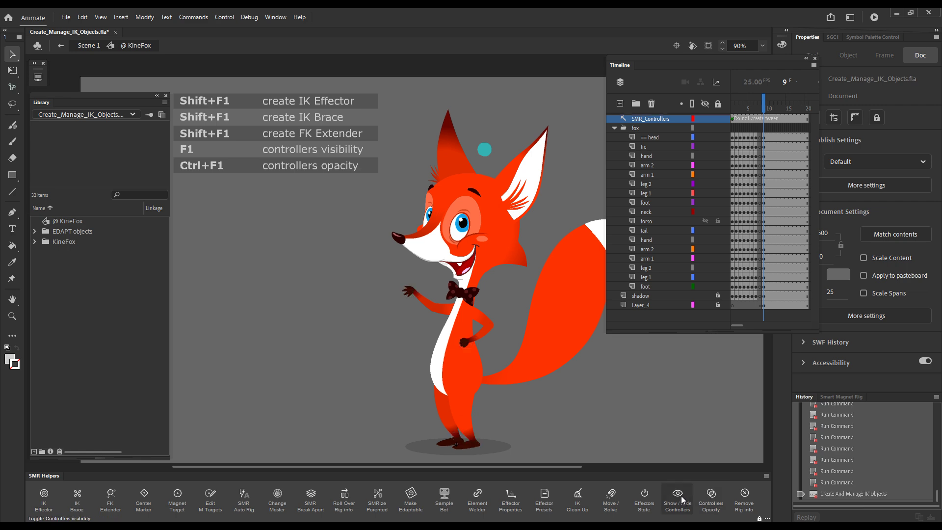
{"action": "left_click", "coordinate": [682, 499]}
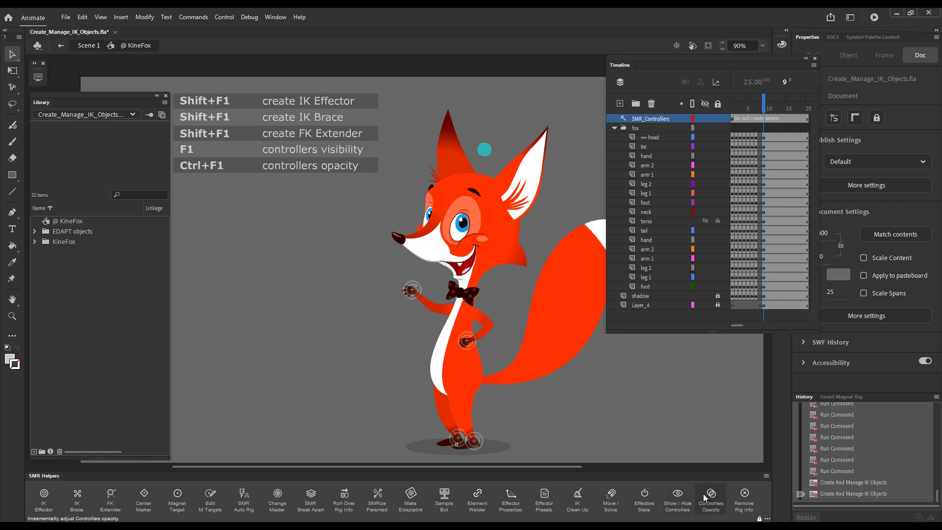
{"action": "left_click", "coordinate": [714, 498]}
{"action": "left_click", "coordinate": [713, 498]}
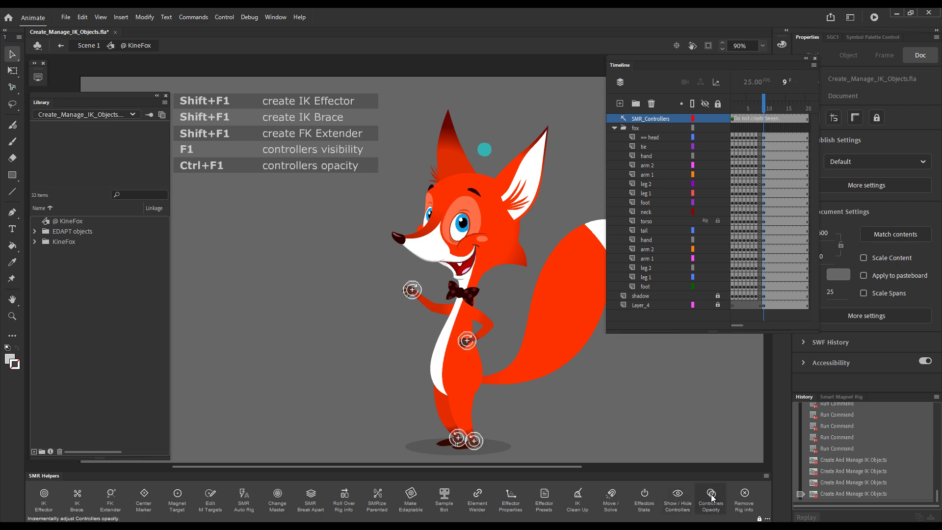
{"action": "left_click", "coordinate": [713, 499]}
{"action": "left_click", "coordinate": [713, 498]}
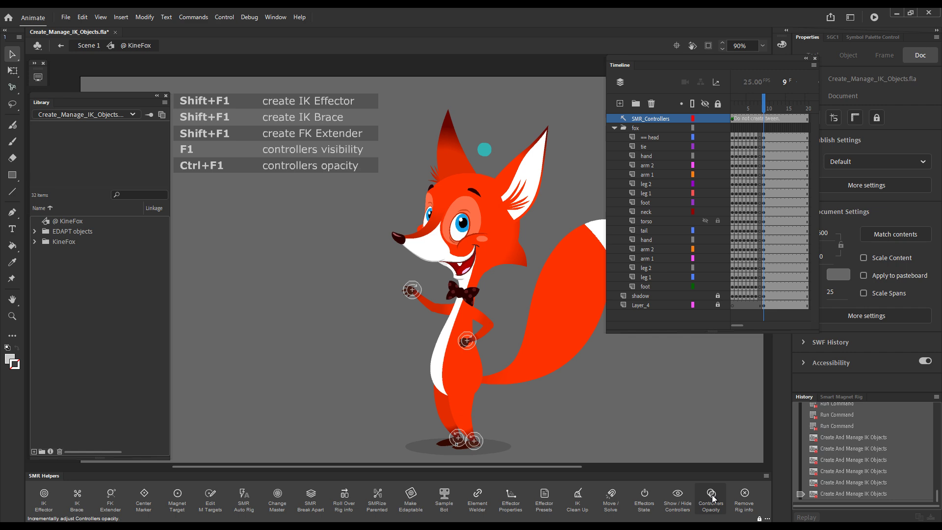
{"action": "left_click", "coordinate": [713, 498]}
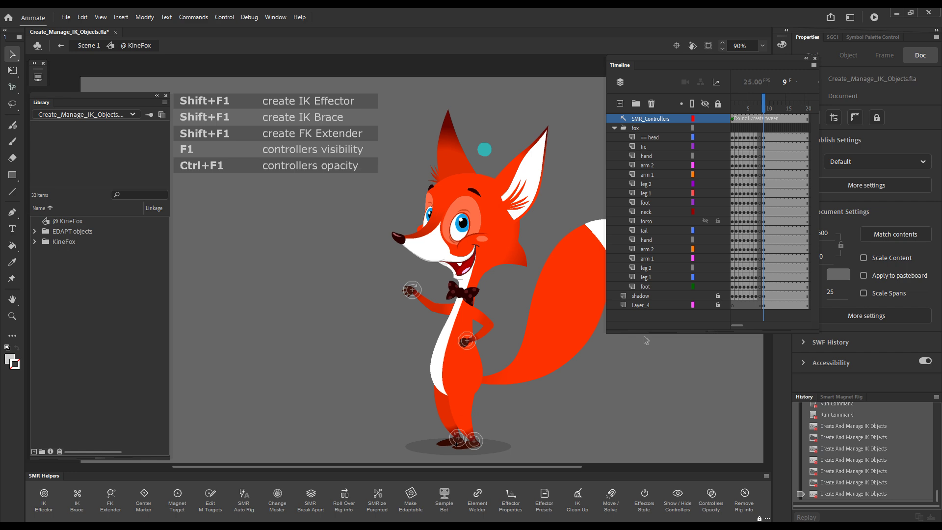
Change controller Colorization from Tint to Invert in IK Quick Settings, then toggle their opacity
{"action": "key", "text": "F12"}
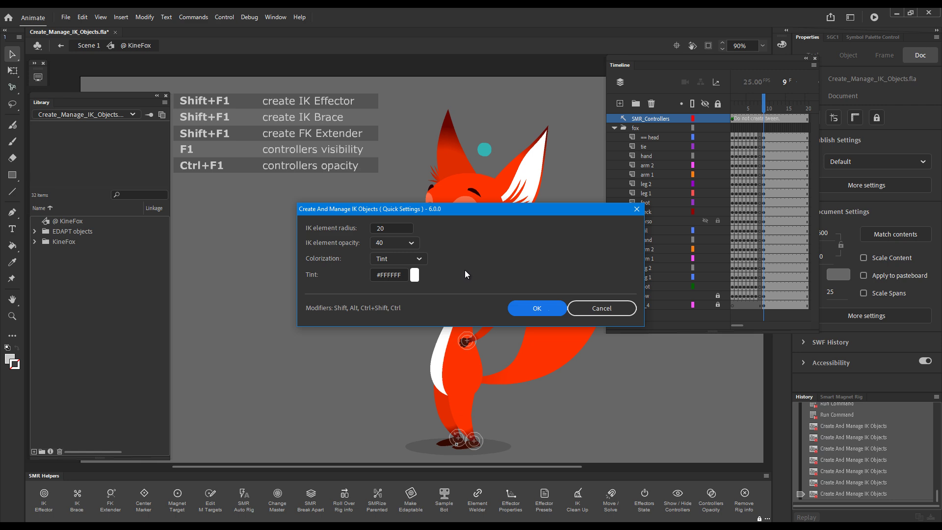
{"action": "left_click", "coordinate": [413, 259]}
{"action": "left_click", "coordinate": [404, 275]}
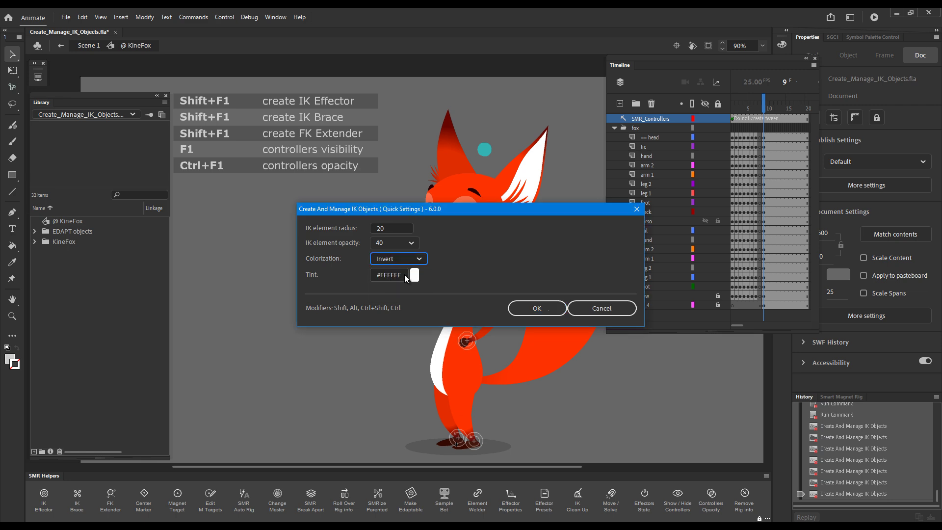
{"action": "left_click", "coordinate": [539, 308]}
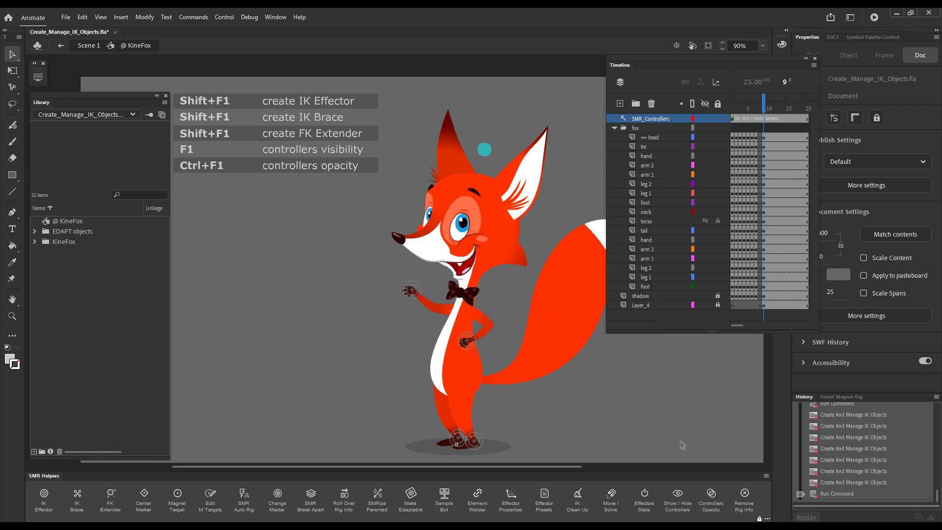
{"action": "left_click", "coordinate": [715, 500]}
{"action": "left_click", "coordinate": [715, 501]}
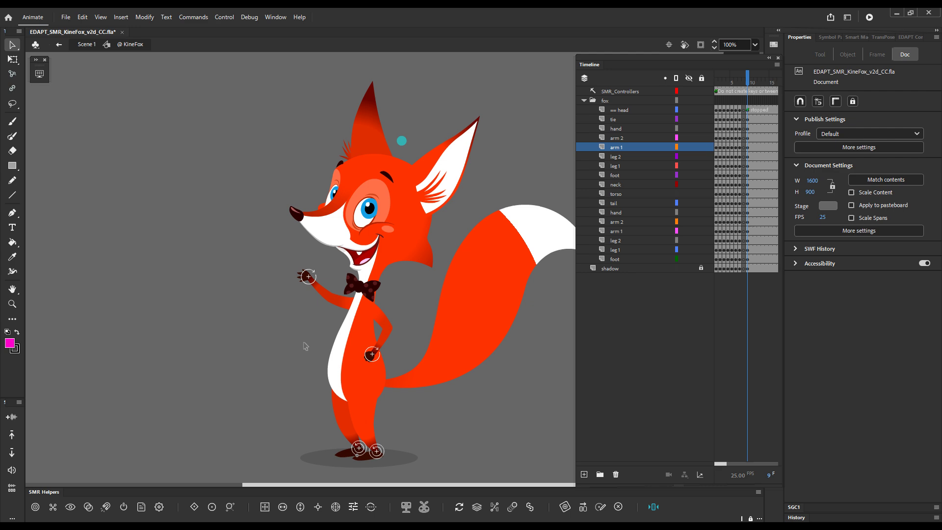
Select the hand and belly effectors and create an IK Brace linking them
{"action": "left_click", "coordinate": [311, 283]}
{"action": "left_click", "coordinate": [372, 354], "text": "shift"}
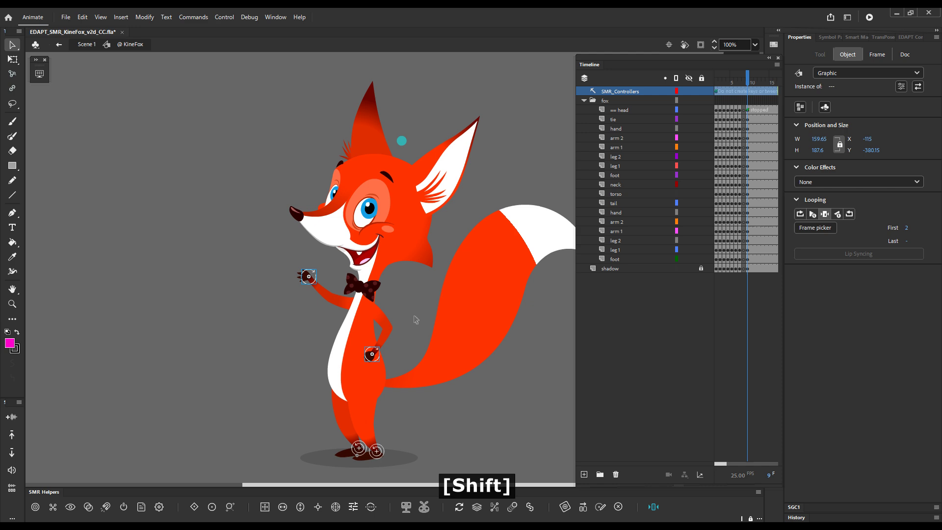
{"action": "key", "text": "shift+F1"}
{"action": "left_click_drag", "start_coordinate": [448, 205], "coordinate": [507, 228]}
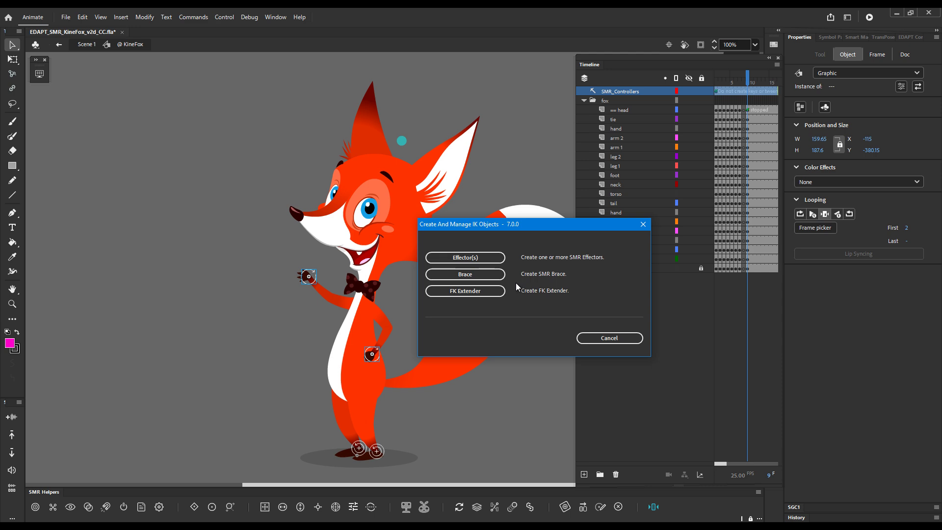
{"action": "left_click", "coordinate": [490, 278]}
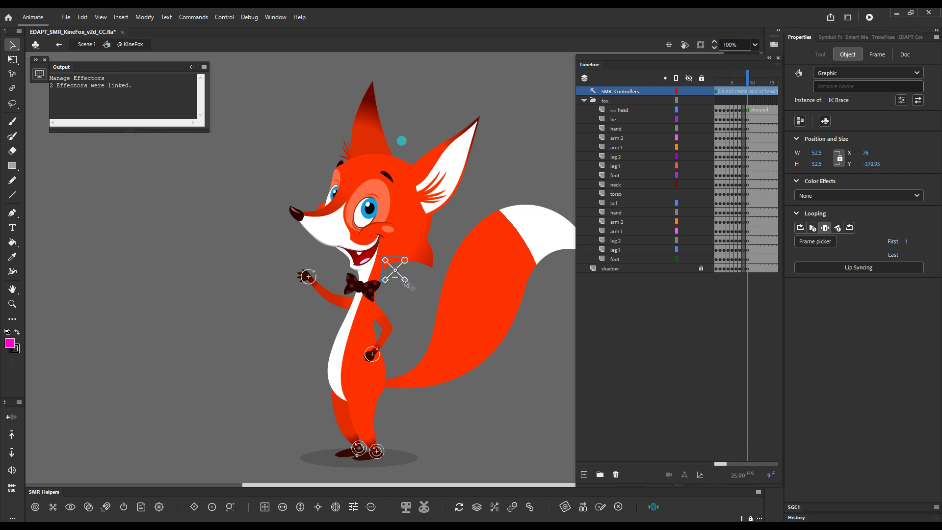
{"action": "left_click", "coordinate": [410, 286]}
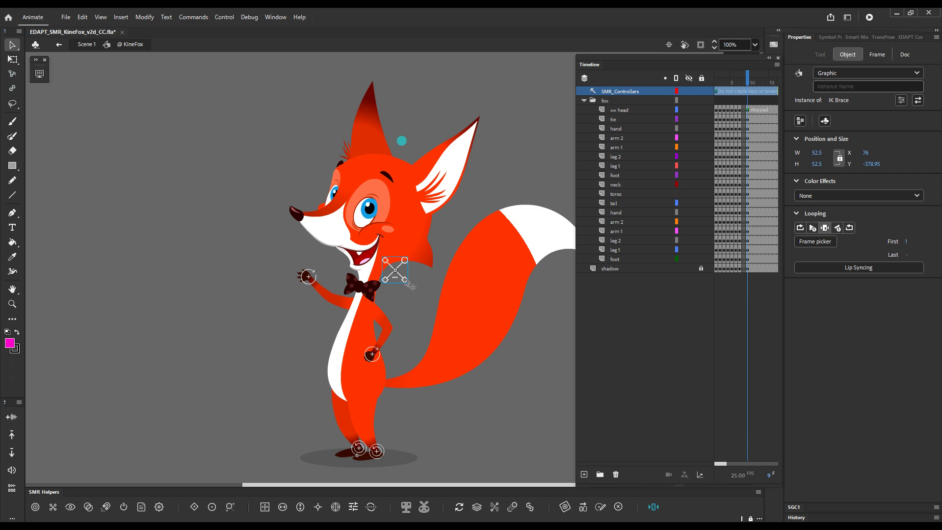
Drag the chest brace to re-pose the fox's arm, then select the belly effector
{"action": "mouse_move", "coordinate": [410, 287]}
{"action": "left_mouse_down"}
{"action": "mouse_move", "coordinate": [417, 314]}
{"action": "mouse_move", "coordinate": [427, 292]}
{"action": "left_mouse_up"}
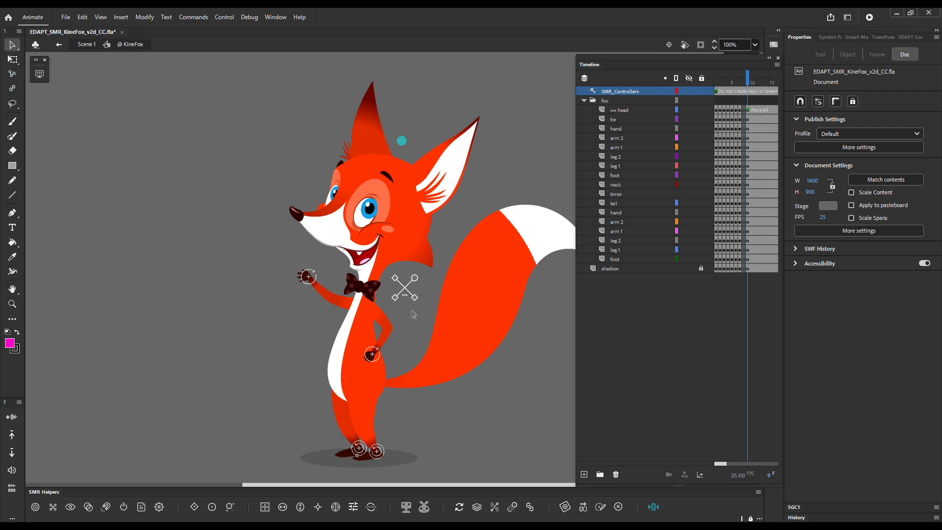
{"action": "key", "text": "g"}
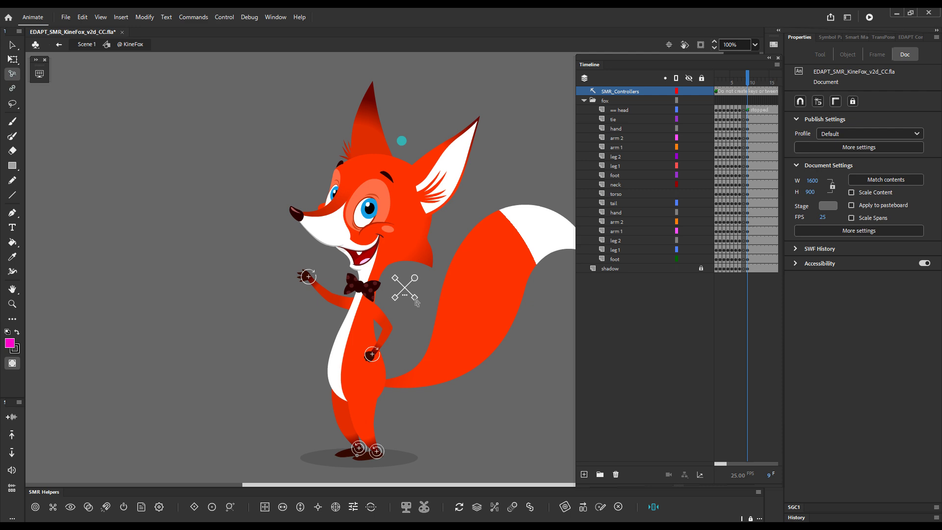
{"action": "mouse_move", "coordinate": [416, 302]}
{"action": "left_mouse_down"}
{"action": "mouse_move", "coordinate": [408, 284]}
{"action": "mouse_move", "coordinate": [432, 277]}
{"action": "mouse_move", "coordinate": [387, 308]}
{"action": "mouse_move", "coordinate": [375, 269]}
{"action": "mouse_move", "coordinate": [463, 282]}
{"action": "mouse_move", "coordinate": [411, 322]}
{"action": "mouse_move", "coordinate": [434, 300]}
{"action": "mouse_move", "coordinate": [424, 306]}
{"action": "left_mouse_up"}
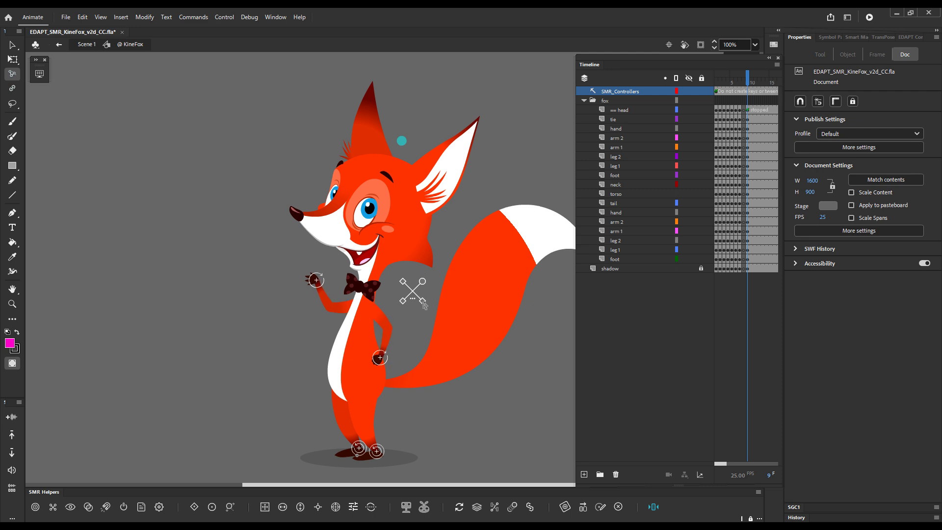
{"action": "left_click", "coordinate": [423, 303]}
{"action": "left_click", "coordinate": [382, 363]}
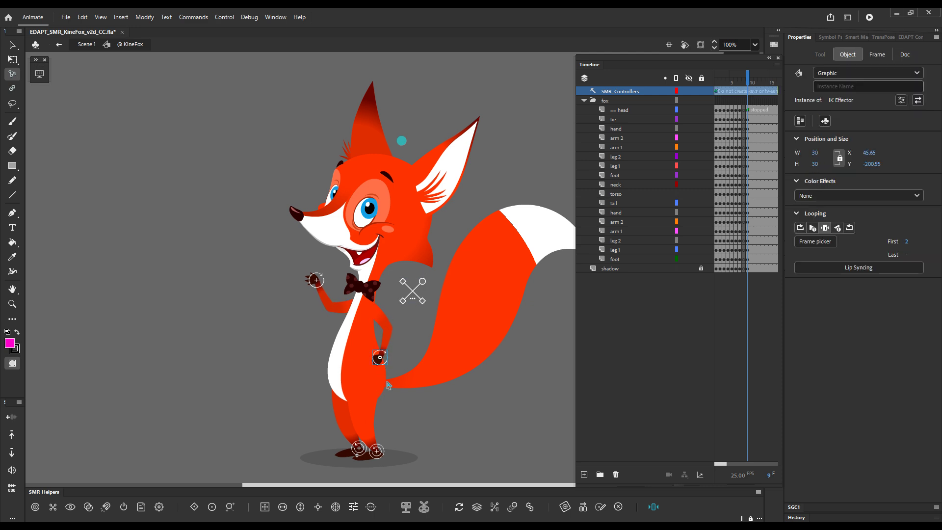
Unlink the belly effector from the brace and drag the brace to check
{"action": "double_click", "coordinate": [412, 299]}
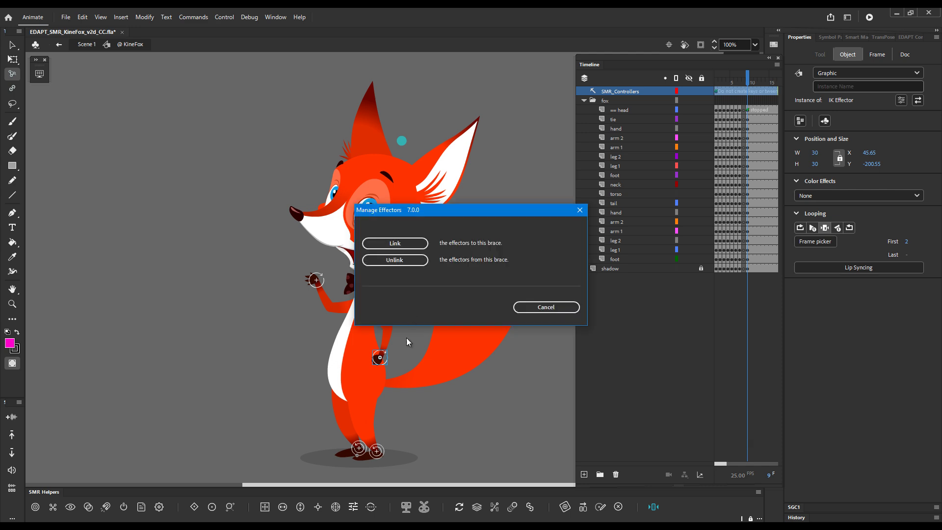
{"action": "left_click", "coordinate": [402, 261]}
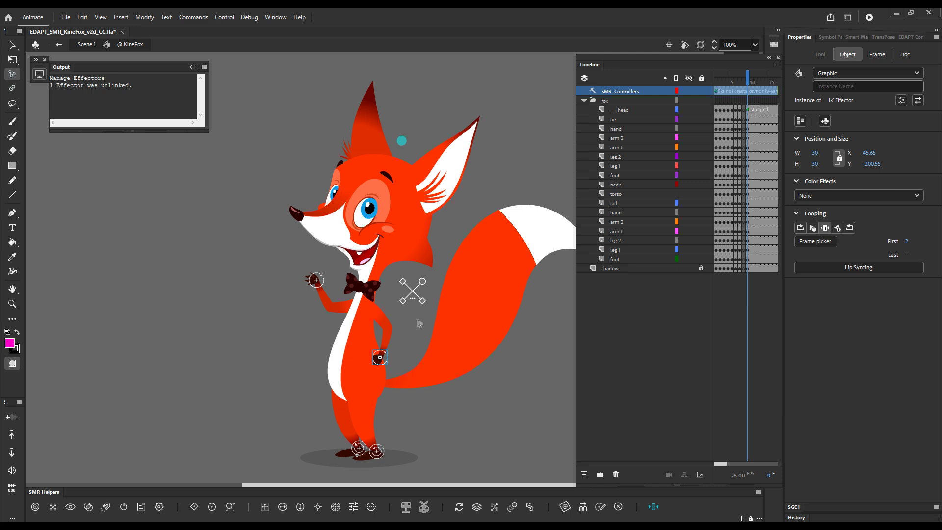
{"action": "mouse_move", "coordinate": [423, 304]}
{"action": "left_mouse_down"}
{"action": "mouse_move", "coordinate": [397, 312]}
{"action": "mouse_move", "coordinate": [421, 305]}
{"action": "left_mouse_up"}
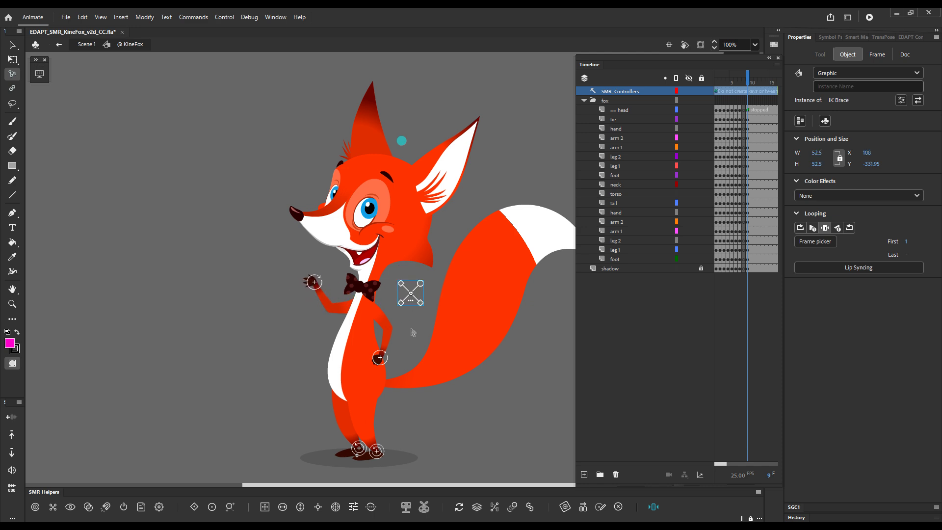
Link the foot effector to the brace and drag it to test the pose
{"action": "left_click", "coordinate": [377, 452]}
{"action": "double_click", "coordinate": [412, 294]}
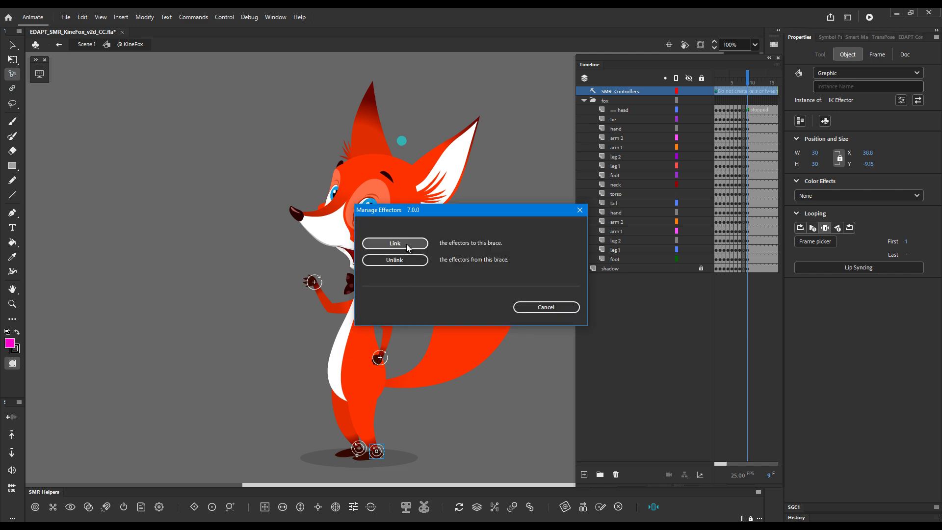
{"action": "left_click", "coordinate": [406, 244]}
{"action": "mouse_move", "coordinate": [415, 288]}
{"action": "left_mouse_down"}
{"action": "mouse_move", "coordinate": [447, 282]}
{"action": "mouse_move", "coordinate": [399, 307]}
{"action": "mouse_move", "coordinate": [402, 290]}
{"action": "mouse_move", "coordinate": [421, 291]}
{"action": "mouse_move", "coordinate": [423, 299]}
{"action": "left_mouse_up"}
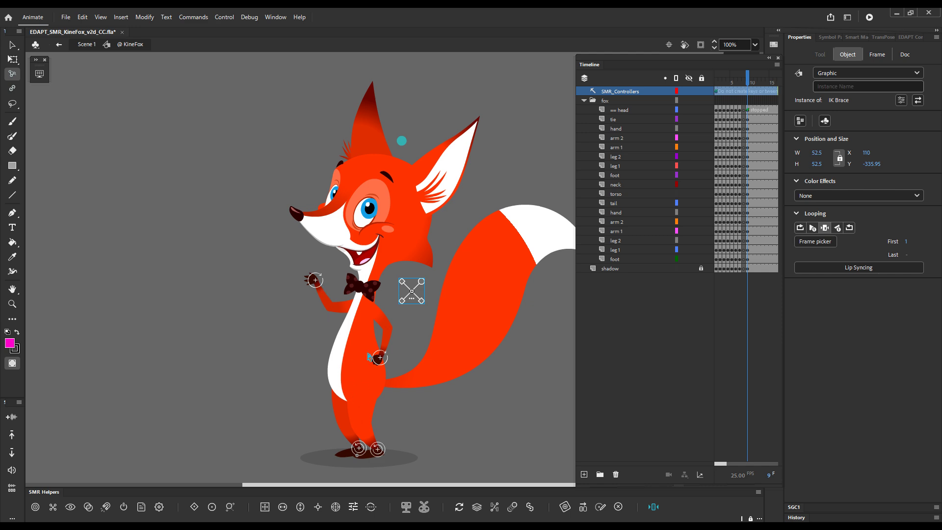
Place the brace near the fox's hips and rotate it to re-pose arm and legs
{"action": "left_click", "coordinate": [387, 355]}
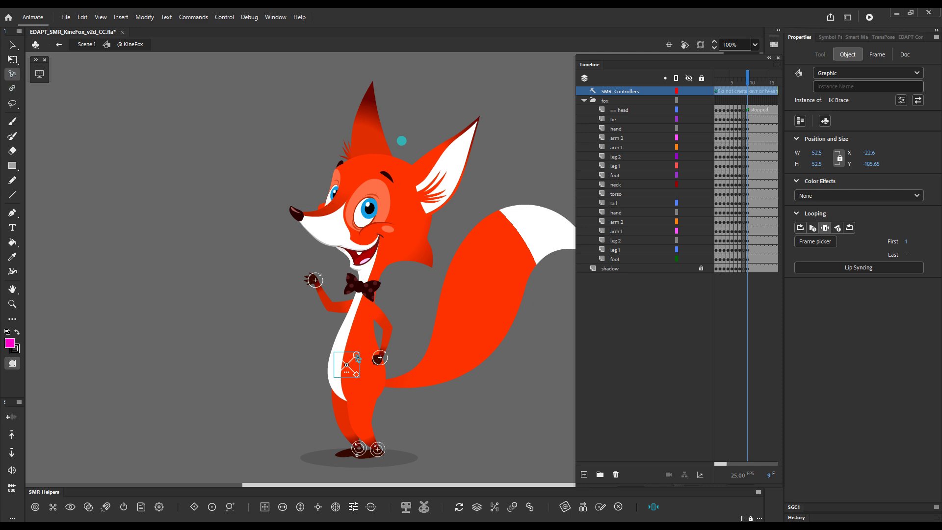
{"action": "left_click_drag", "start_coordinate": [358, 359], "coordinate": [327, 364]}
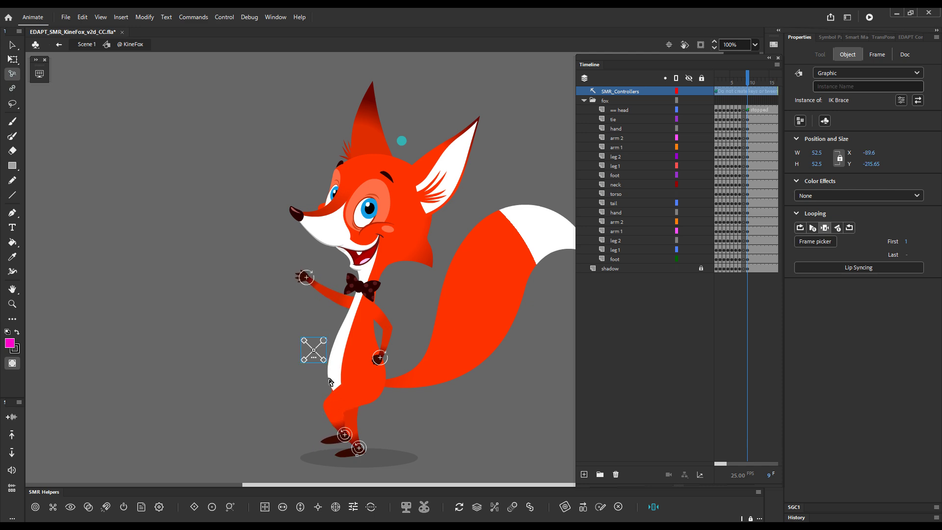
Raise the hand, bend the leg back, and nudge both limbs up-left with the brace
{"action": "left_click", "coordinate": [321, 332]}
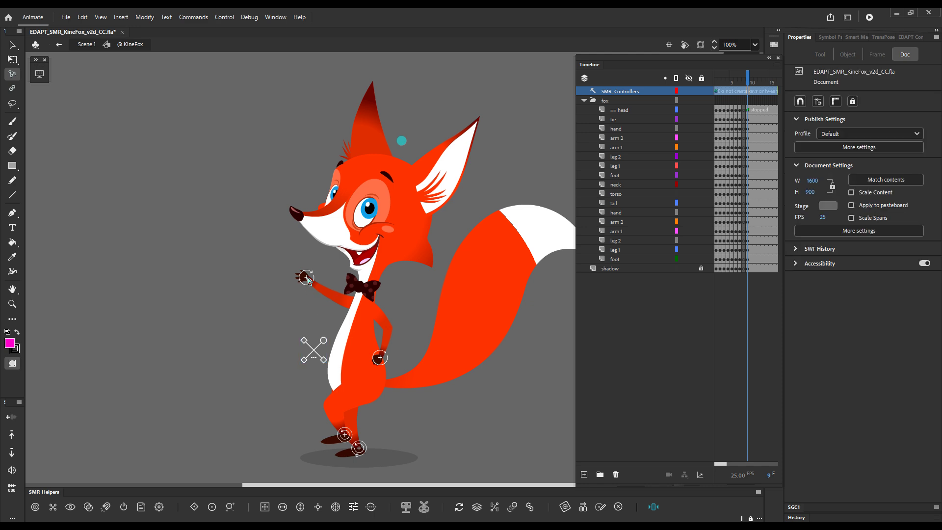
{"action": "left_click_drag", "start_coordinate": [308, 279], "coordinate": [309, 299]}
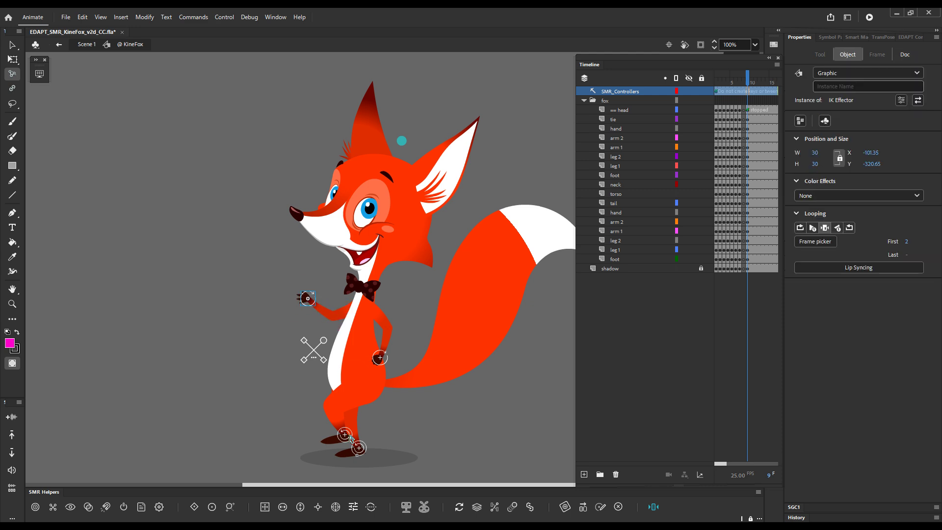
{"action": "left_click_drag", "start_coordinate": [350, 435], "coordinate": [400, 413]}
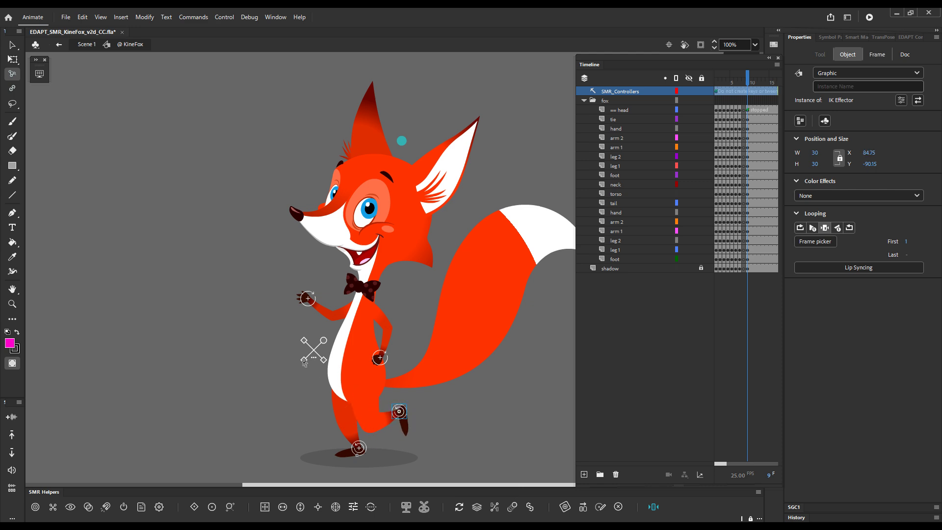
{"action": "mouse_move", "coordinate": [304, 363]}
{"action": "left_mouse_down"}
{"action": "mouse_move", "coordinate": [299, 351]}
{"action": "mouse_move", "coordinate": [308, 363]}
{"action": "left_mouse_up"}
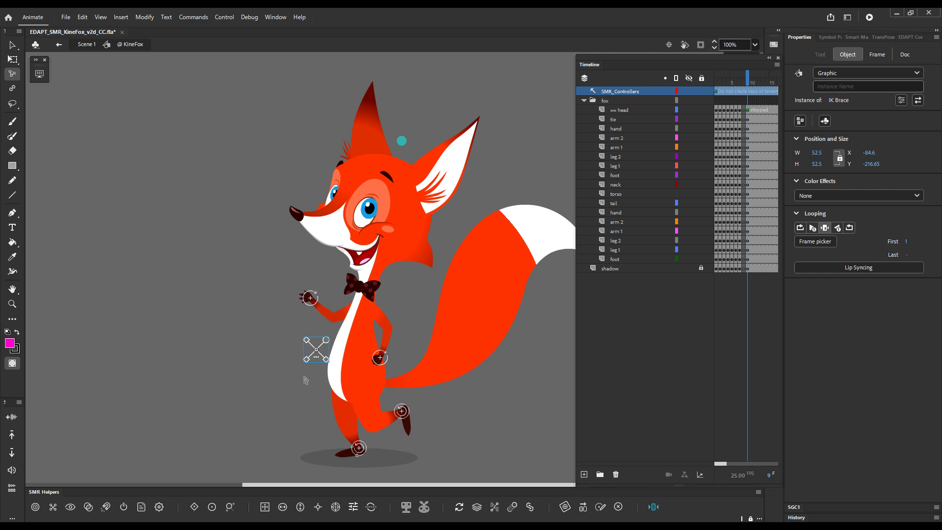
{"action": "left_click", "coordinate": [535, 287]}
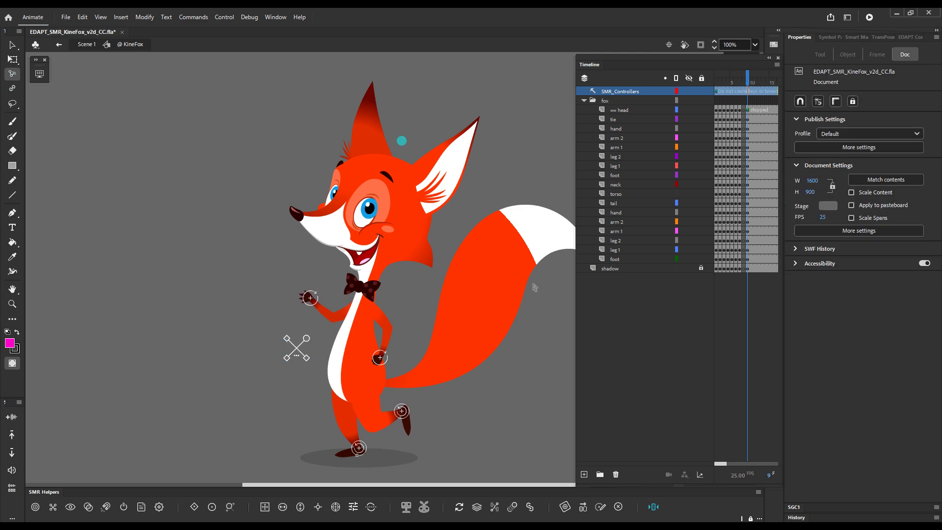